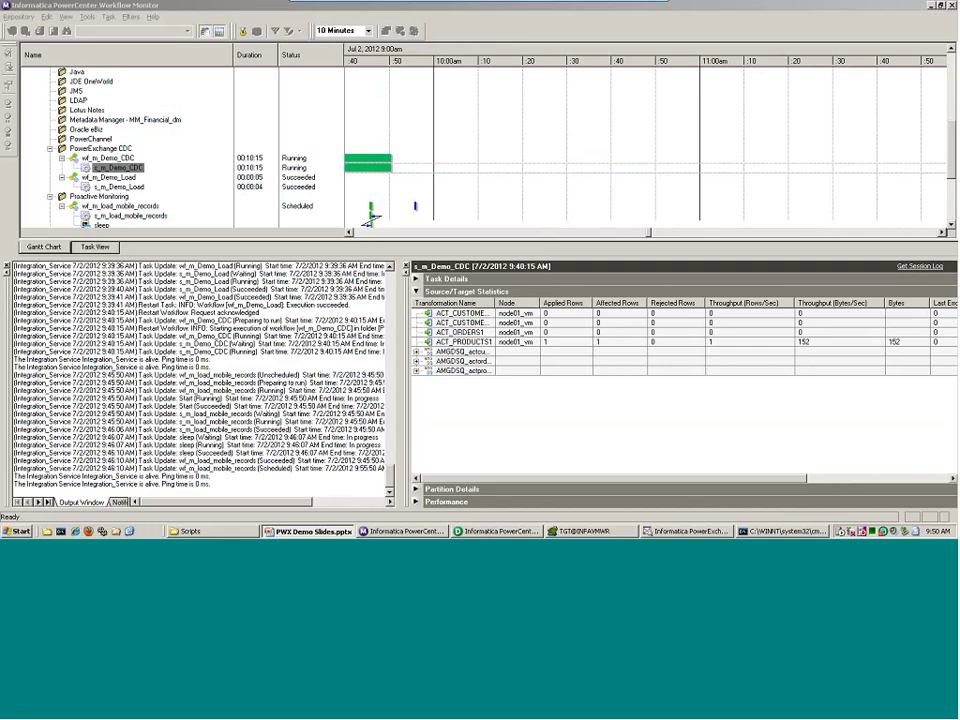
# - Switch to PowerCenter Designer to view the m_Demo_CDC mapping
pyautogui.click(478, 531)
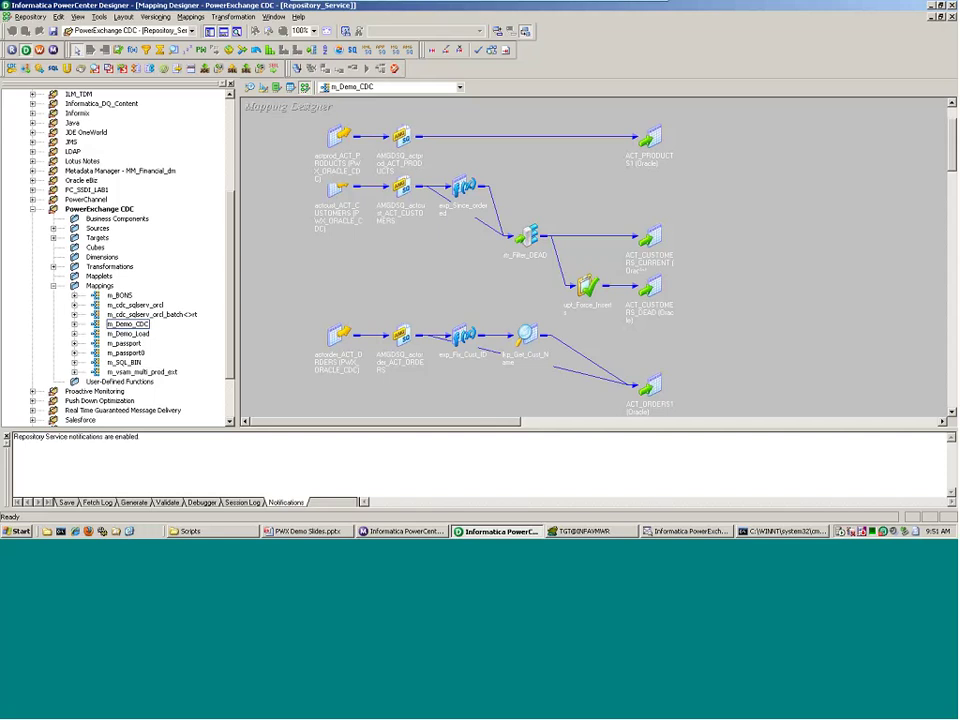
# - Switch to Toad to view the current rows of the ACTCUSTOMERS_CURRENT table
pyautogui.hotkey('alt', 'Tab')
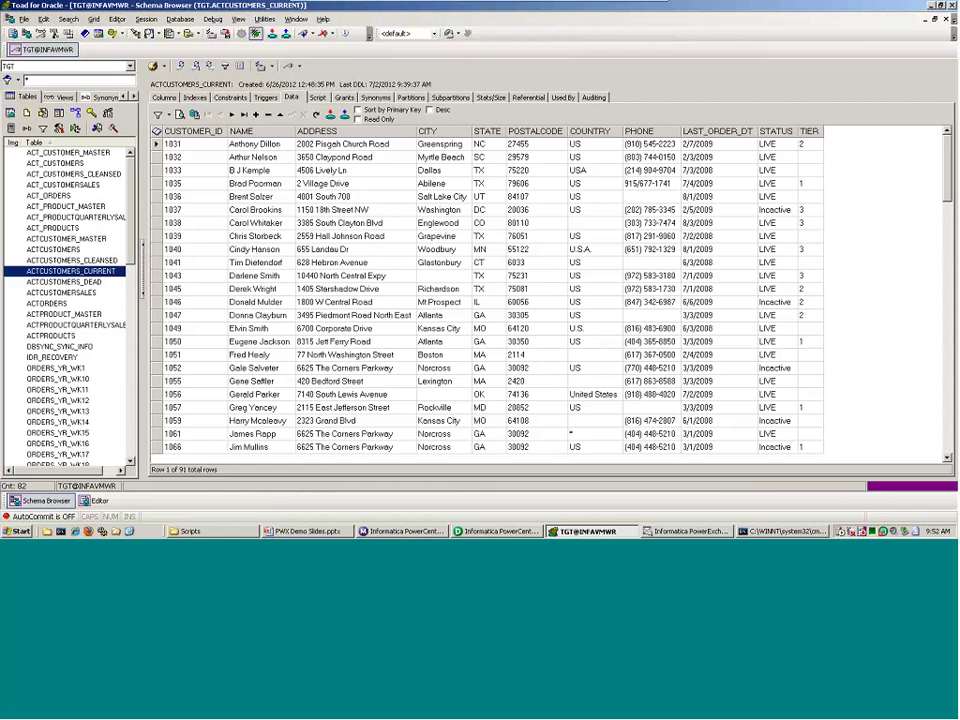
# - Return to the Workflow Monitor showing the running s_m_Demo_CDC session
pyautogui.click(408, 531)
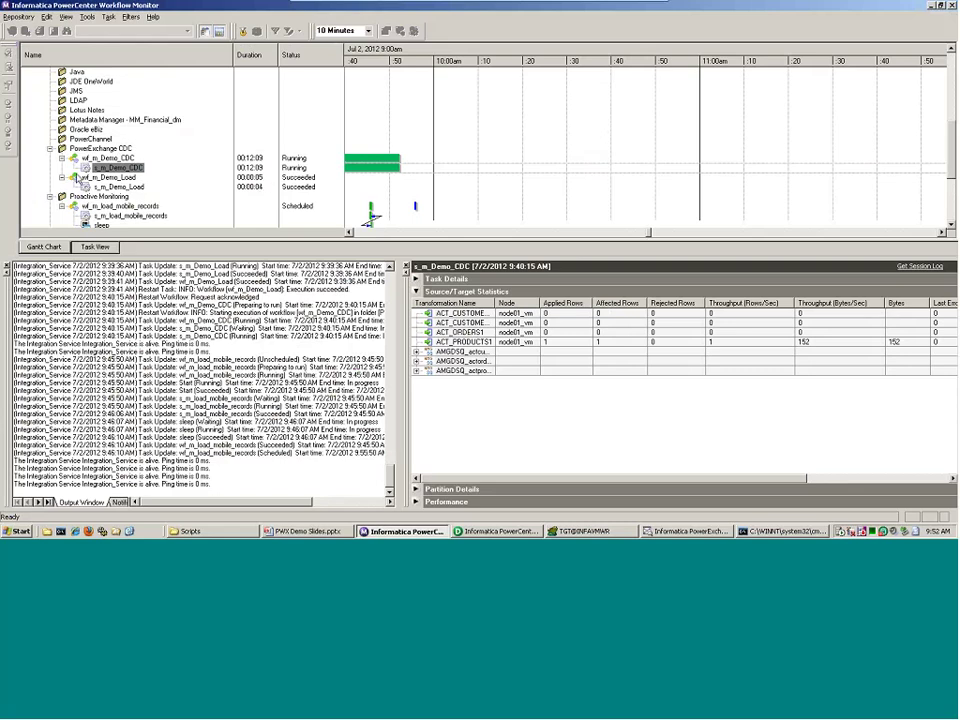
# - Run 40_DML_Updates.bat from C:\Demos_PWX\Scripts and move the folder window aside
pyautogui.click(120, 158)
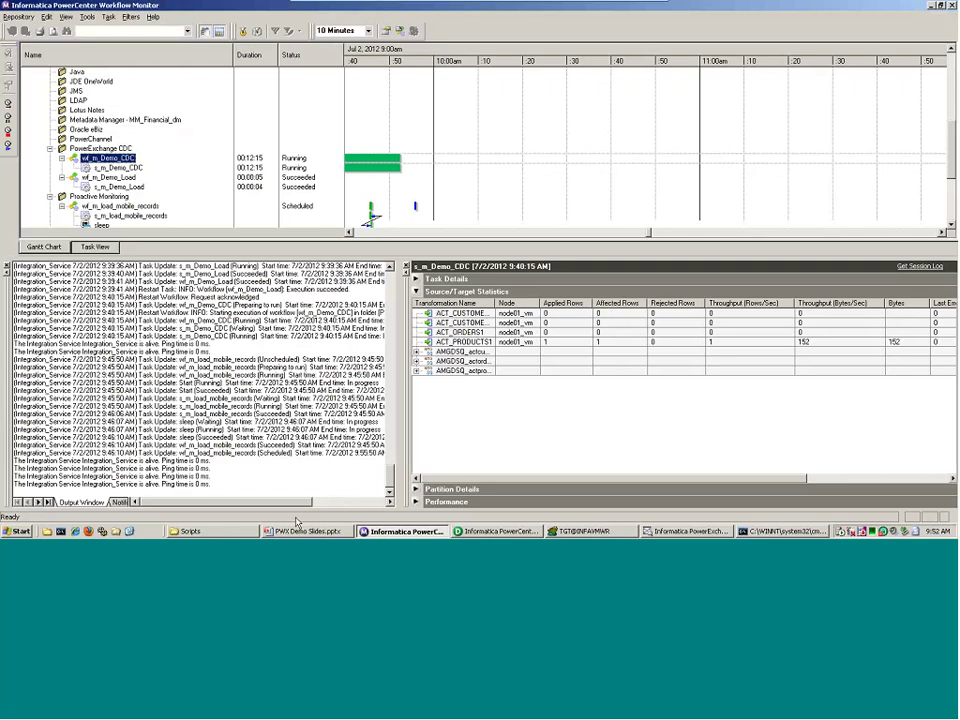
pyautogui.click(195, 531)
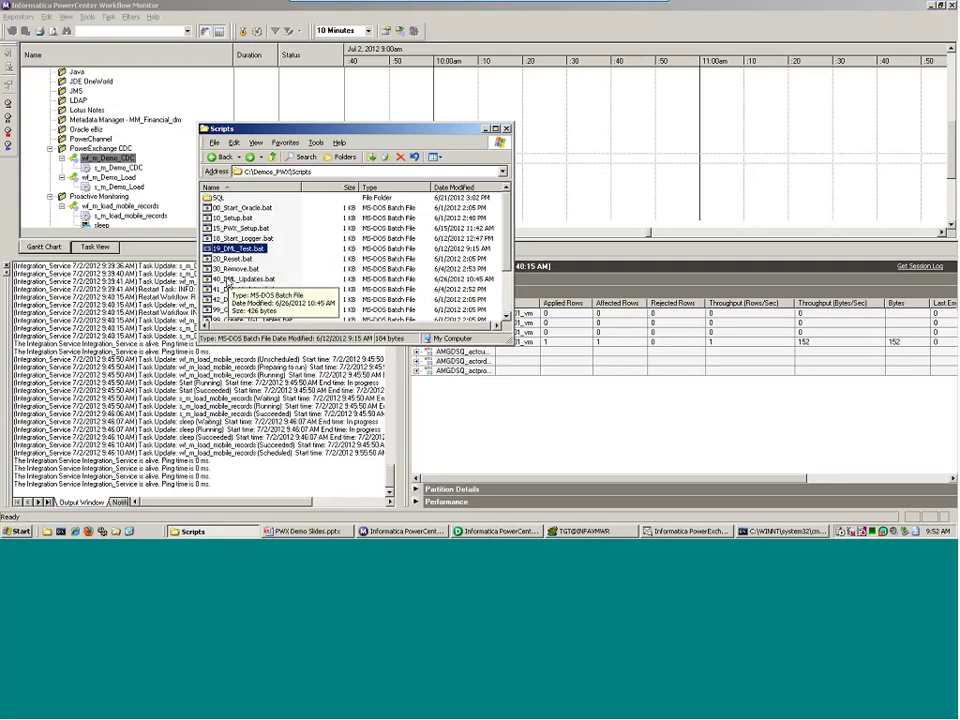
pyautogui.click(228, 280)
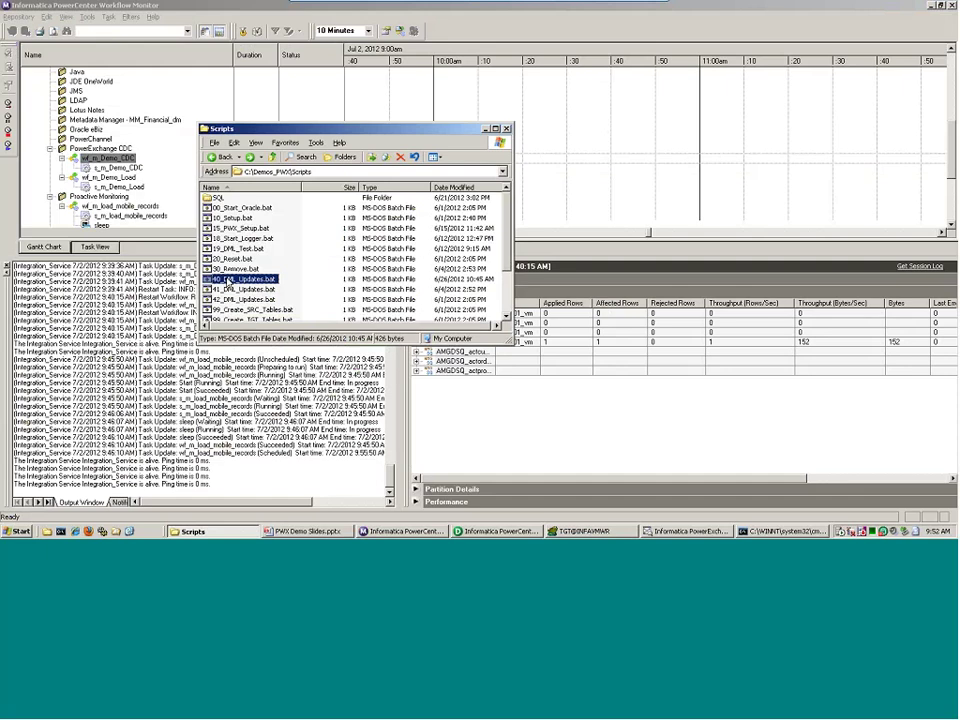
pyautogui.doubleClick(228, 280)
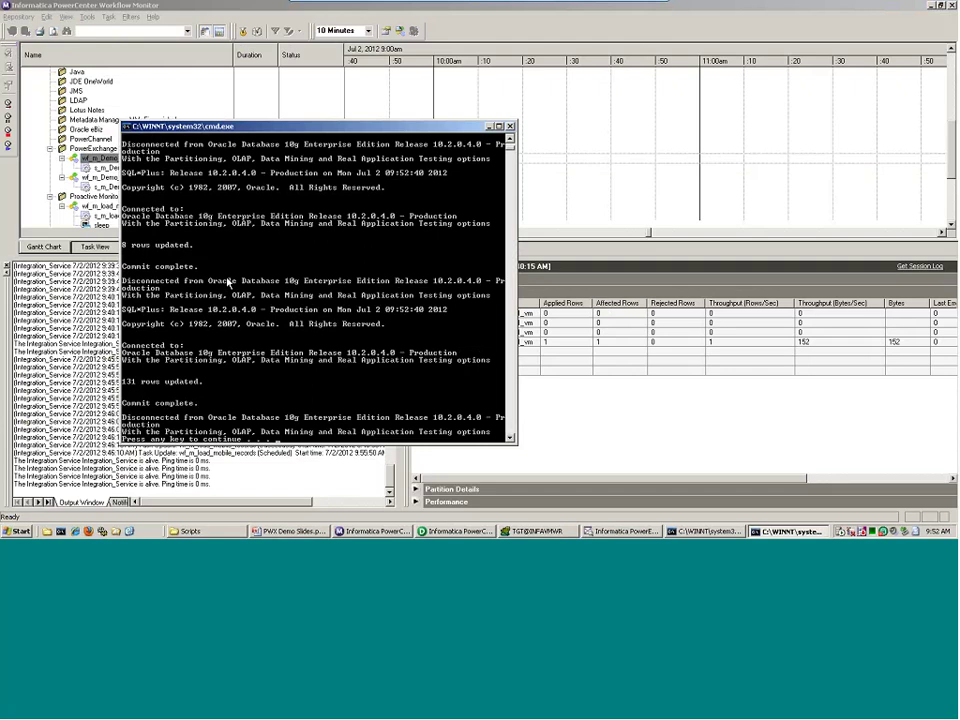
pyautogui.press('Return')
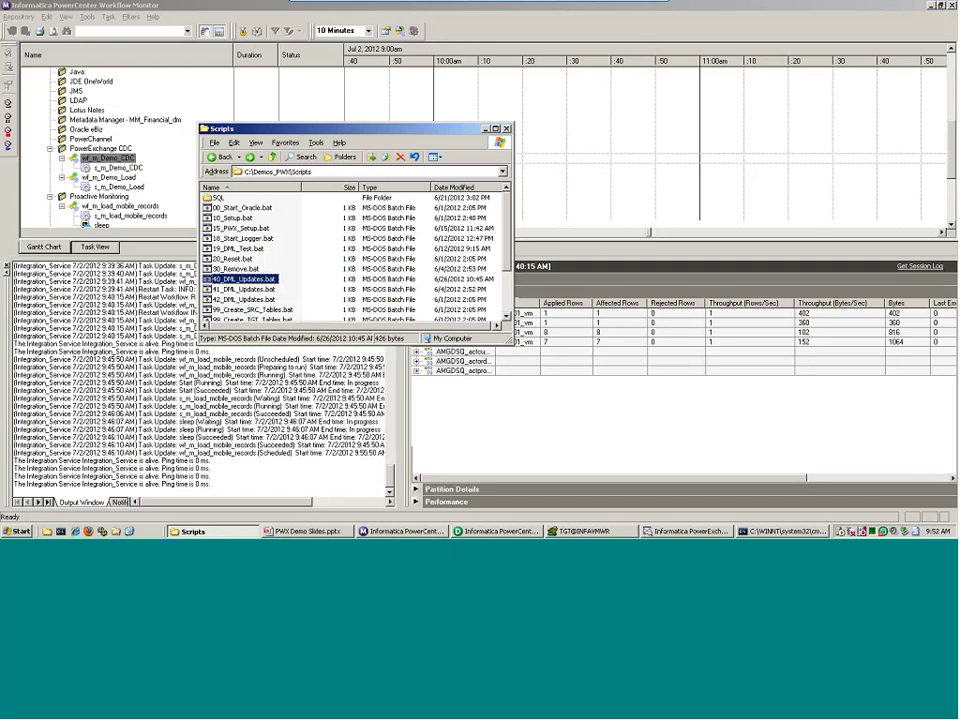
pyautogui.moveTo(396, 136); pyautogui.dragTo(281, 88)
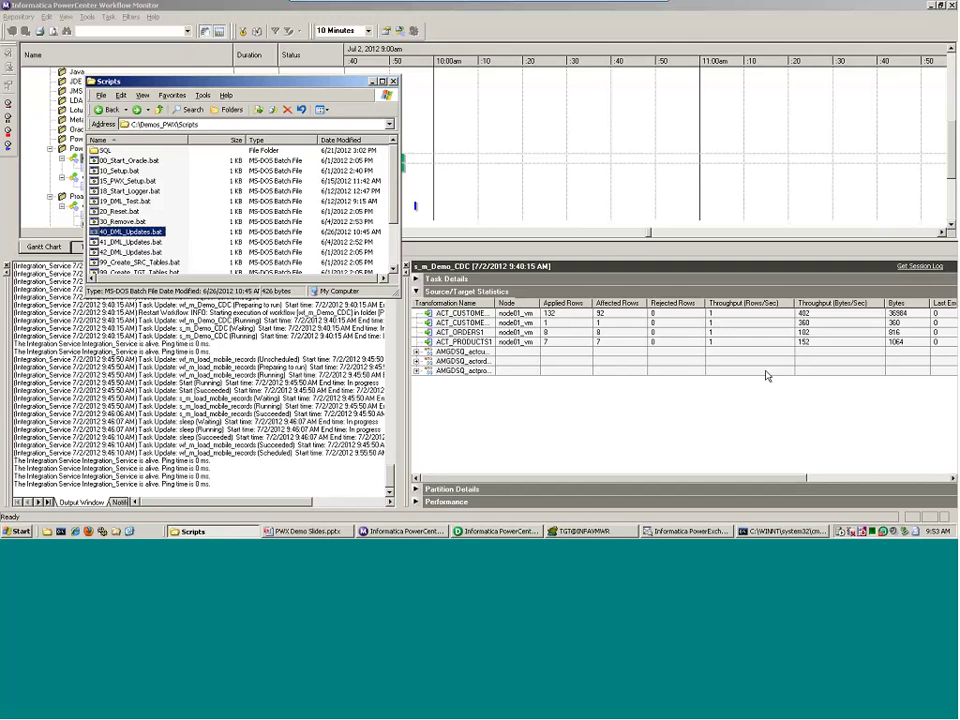
# - Display s_m_Demo_CDC's performance counters, showing 148 rows read and 9 commits to target
pyautogui.click(416, 501)
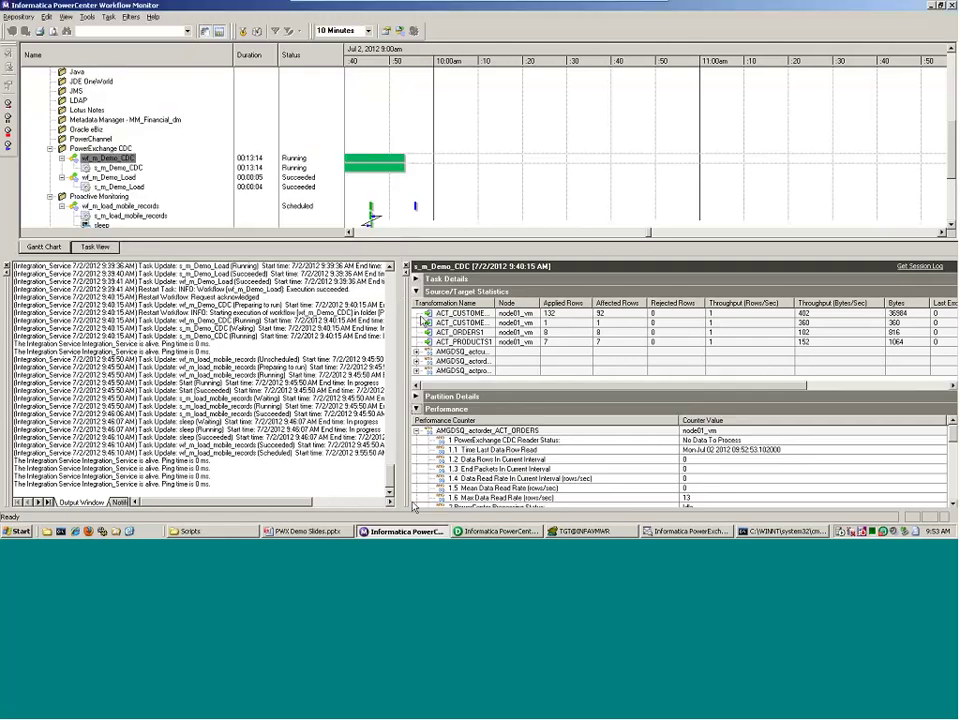
pyautogui.click(417, 291)
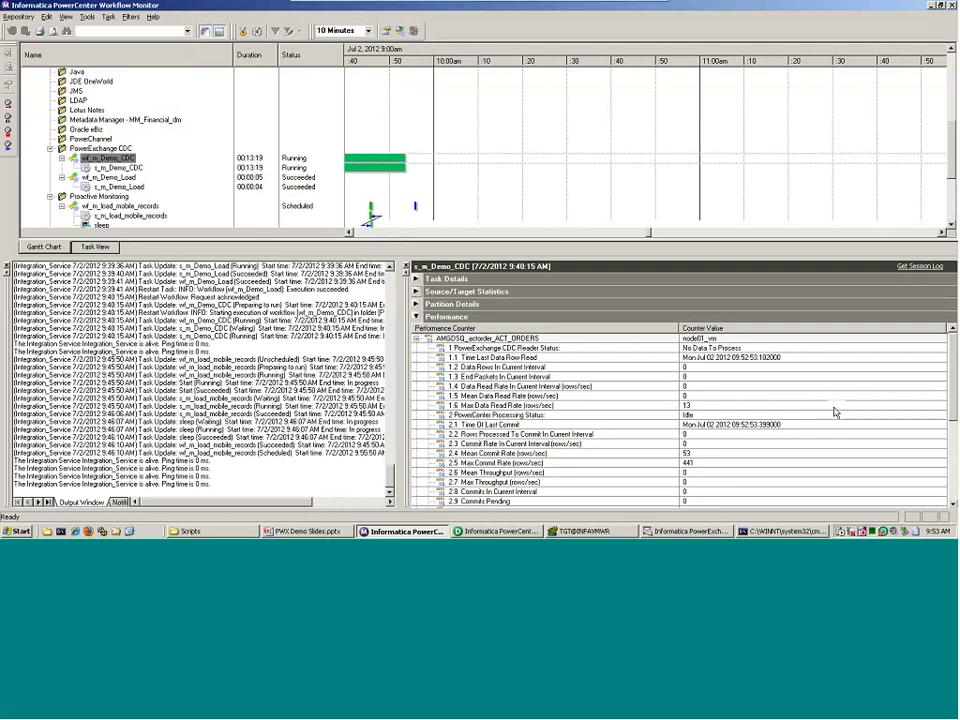
pyautogui.scroll(-5, 836, 412)
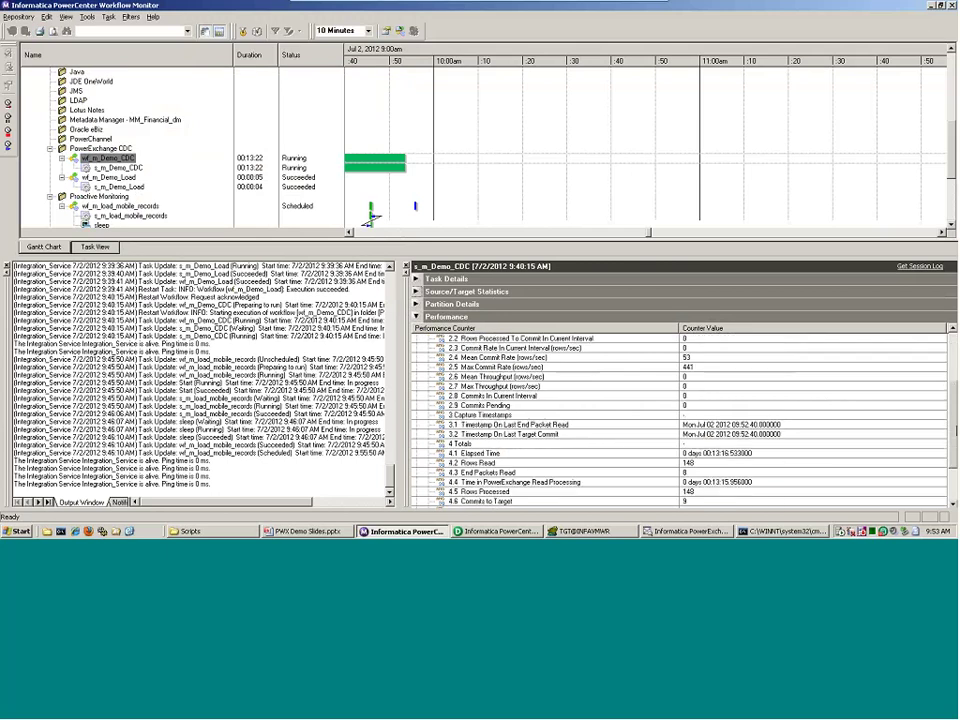
pyautogui.scroll(1, 716, 345)
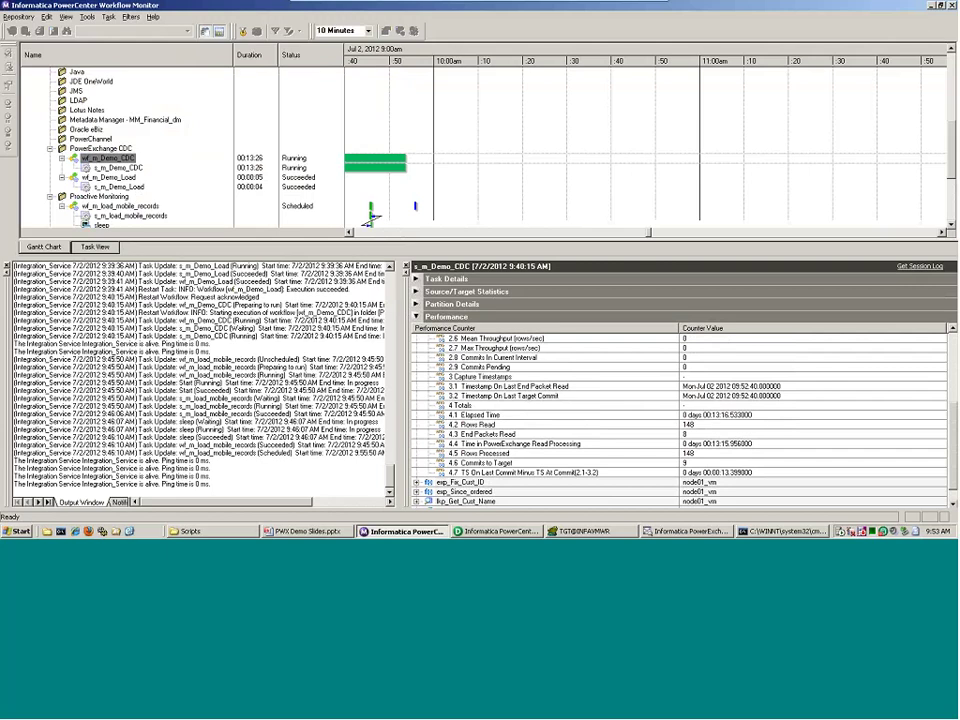
pyautogui.click(560, 472)
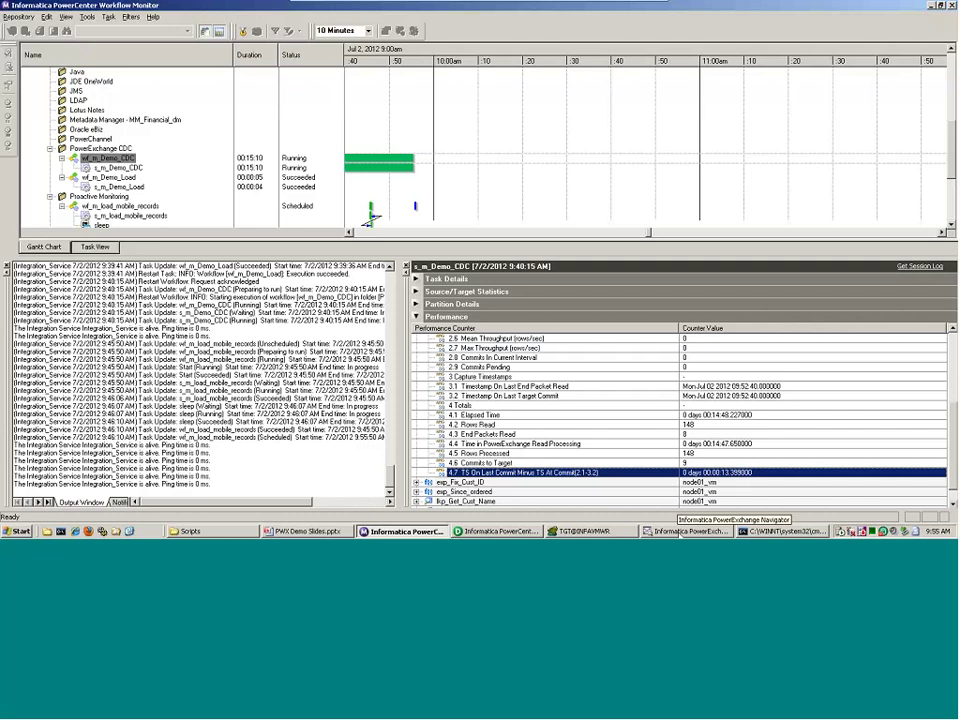
# - Maximize PowerExchange Navigator and open the OPWX group under Registration Groups
pyautogui.click(681, 532)
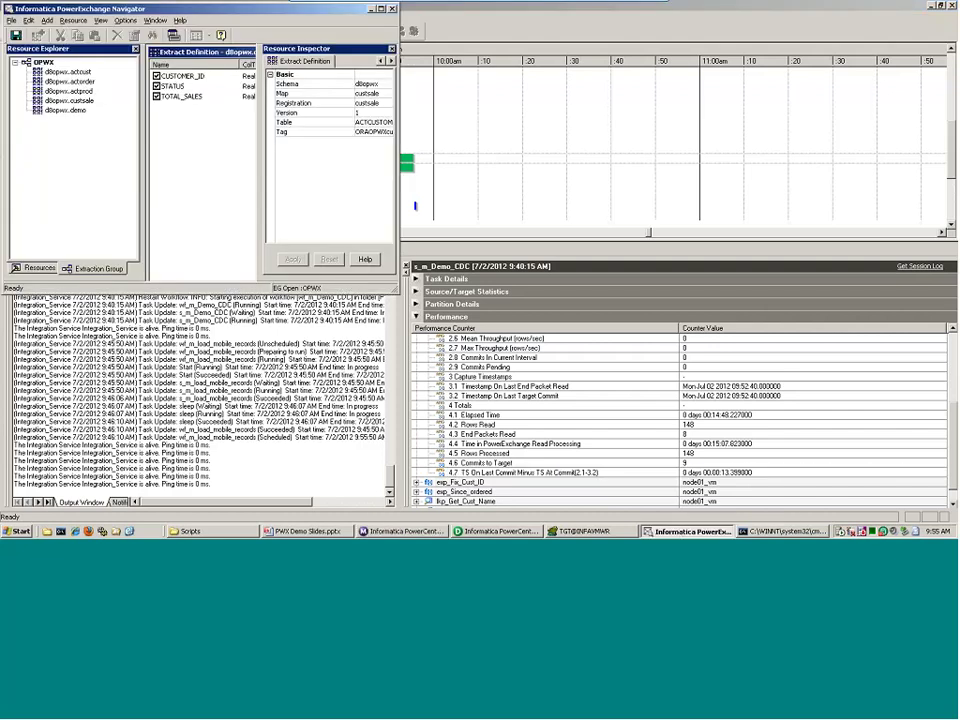
pyautogui.doubleClick(285, 8)
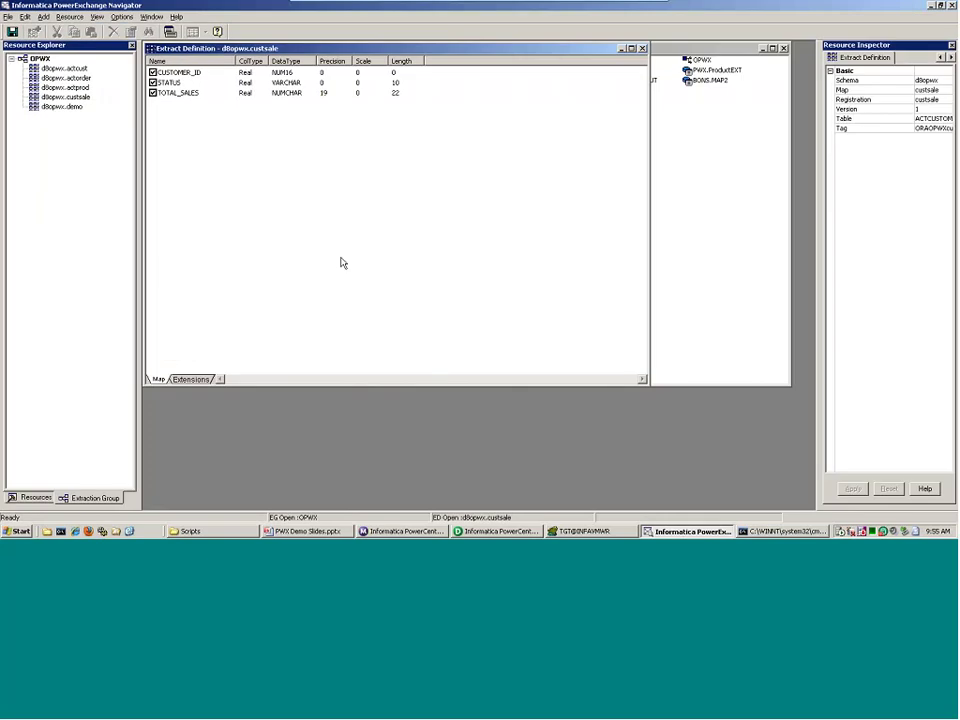
pyautogui.click(36, 497)
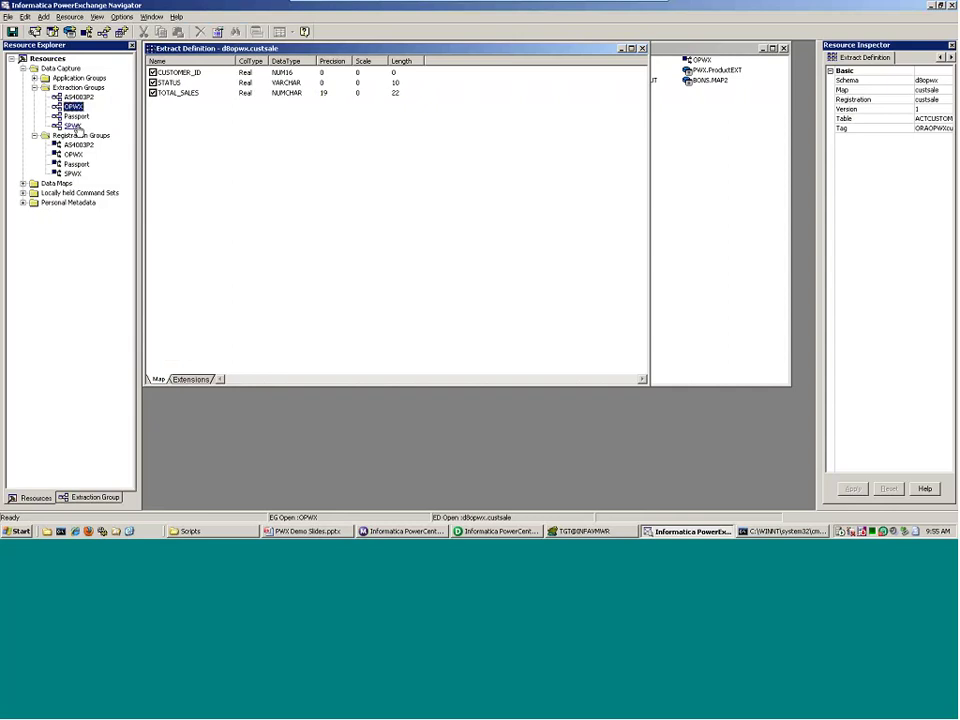
pyautogui.click(34, 87)
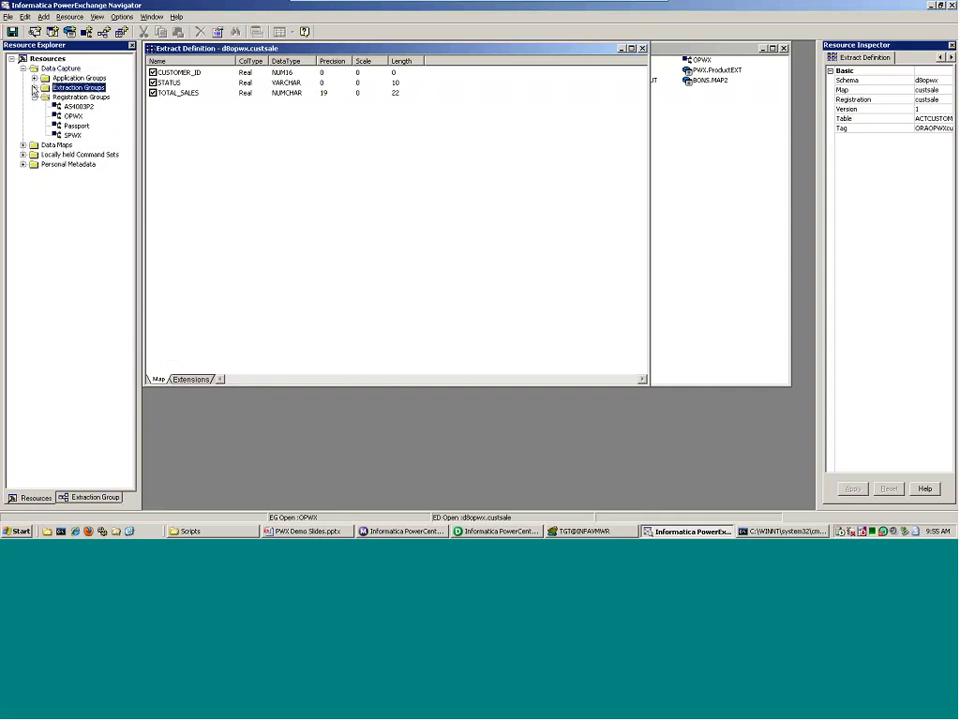
pyautogui.click(34, 97)
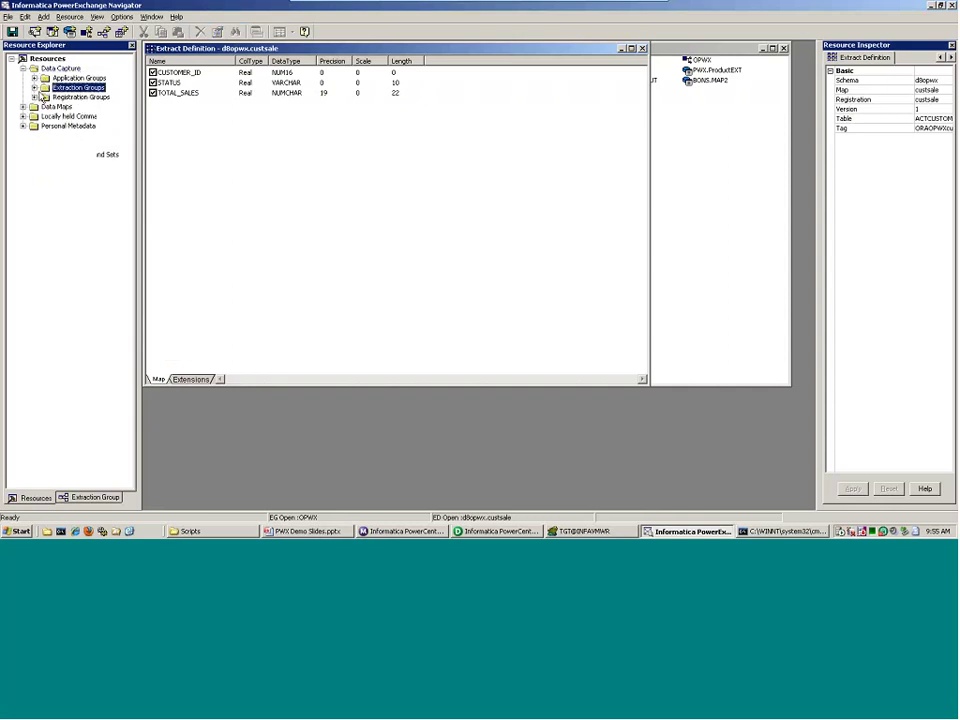
pyautogui.click(34, 97)
pyautogui.click(34, 87)
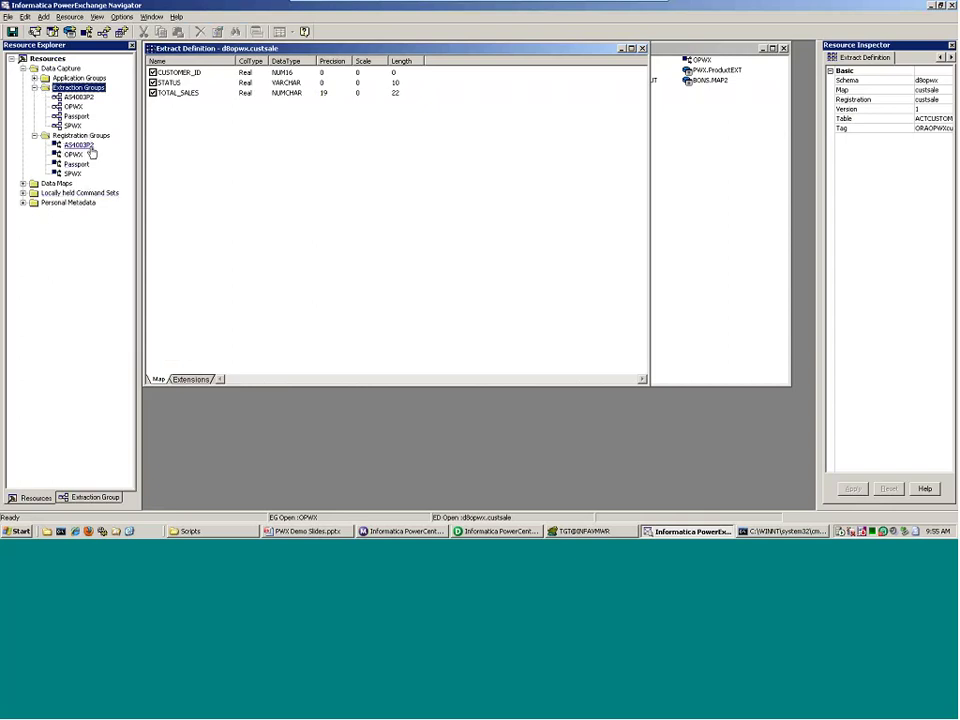
pyautogui.doubleClick(75, 157)
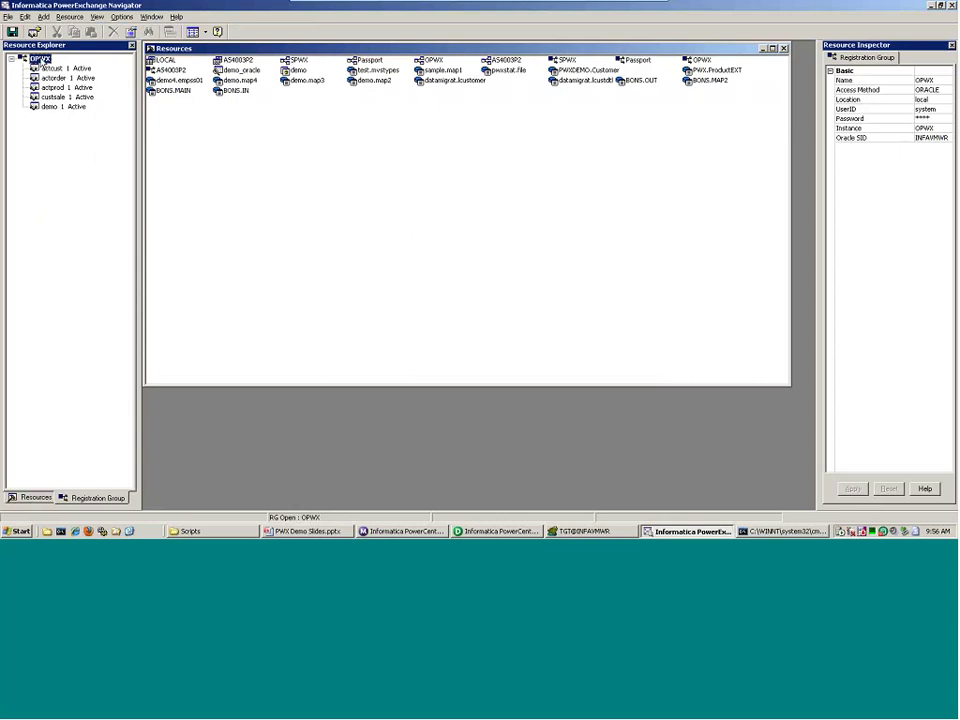
# - Start a capture registration in OPWX named csales with schema filter wembley
pyautogui.rightClick(41, 60)
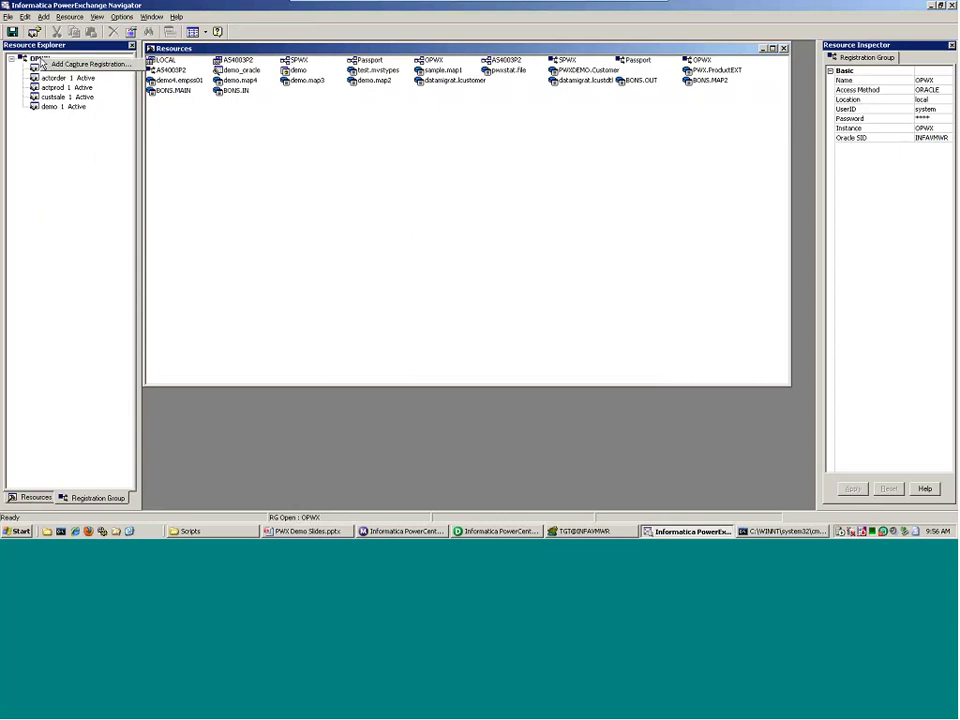
pyautogui.click(44, 64)
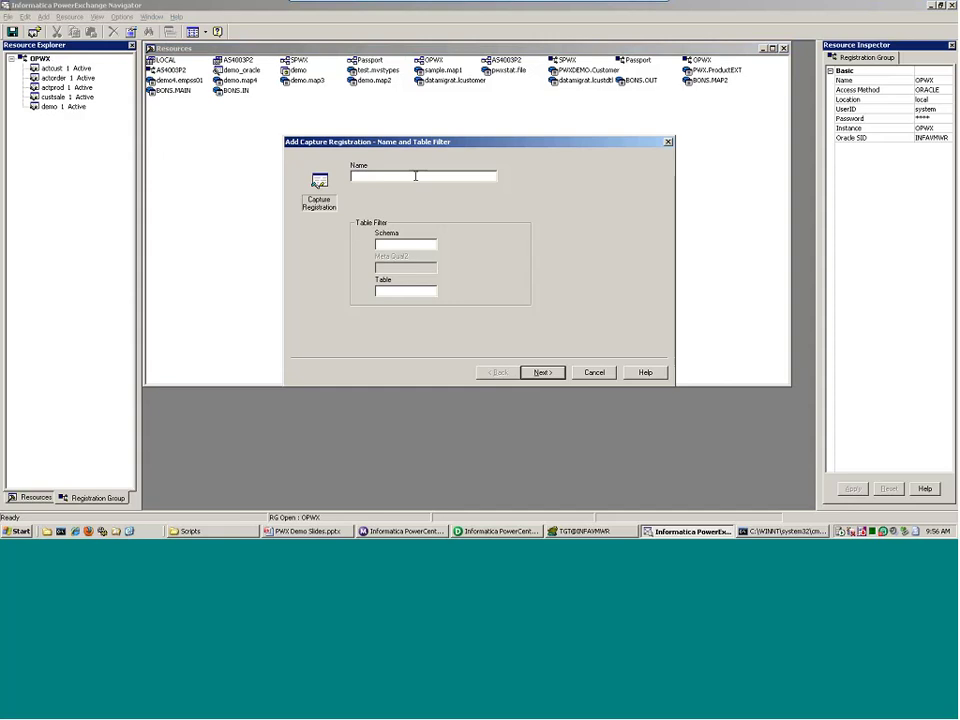
pyautogui.write('csales')
pyautogui.press('Tab')
pyautogui.write('vembls')
pyautogui.write('y')
# - Register WEMBLEY.ACTCUSTOMERSALES with all its columns selected for capture
pyautogui.press('Return')
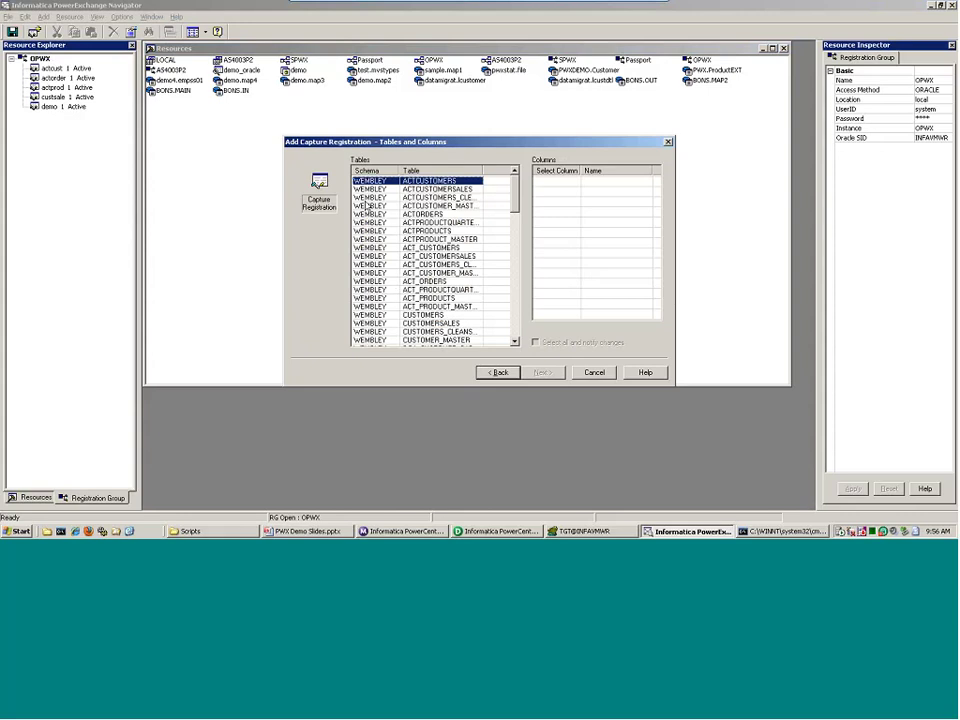
pyautogui.click(455, 190)
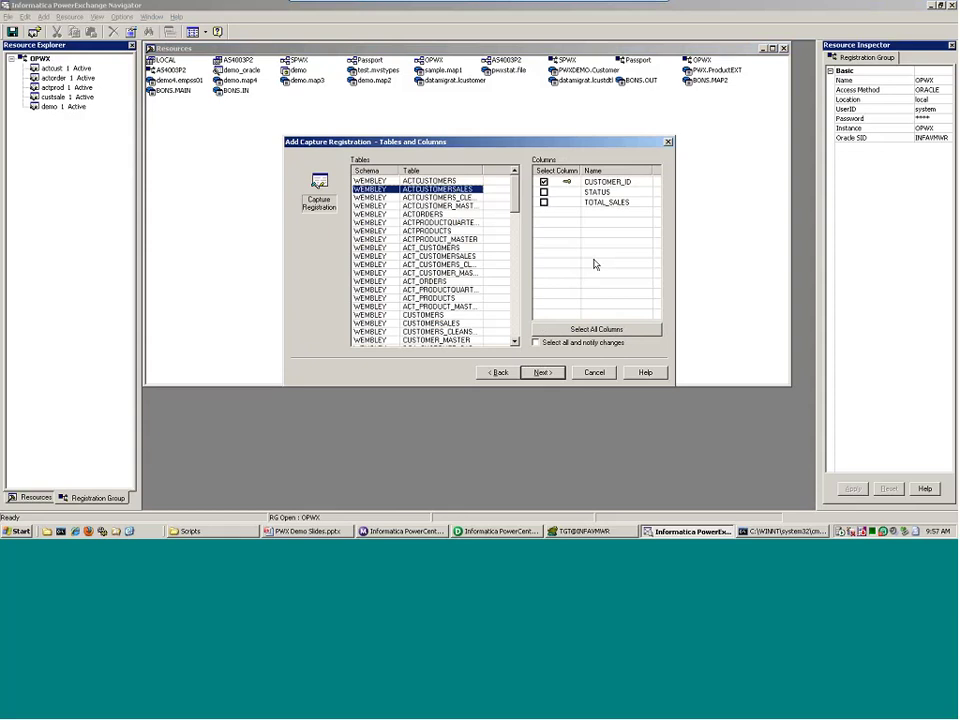
pyautogui.click(596, 329)
pyautogui.press('Return')
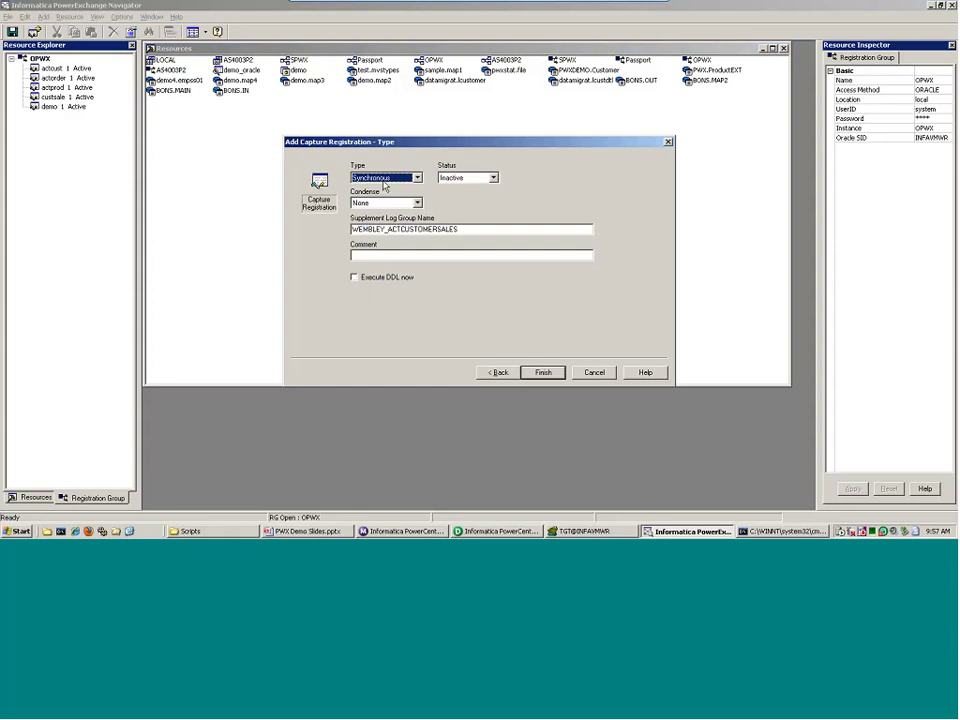
# - Set the registration's Status to Active and Condense to Part, then cancel the wizard
pyautogui.click(470, 178)
pyautogui.click(461, 196)
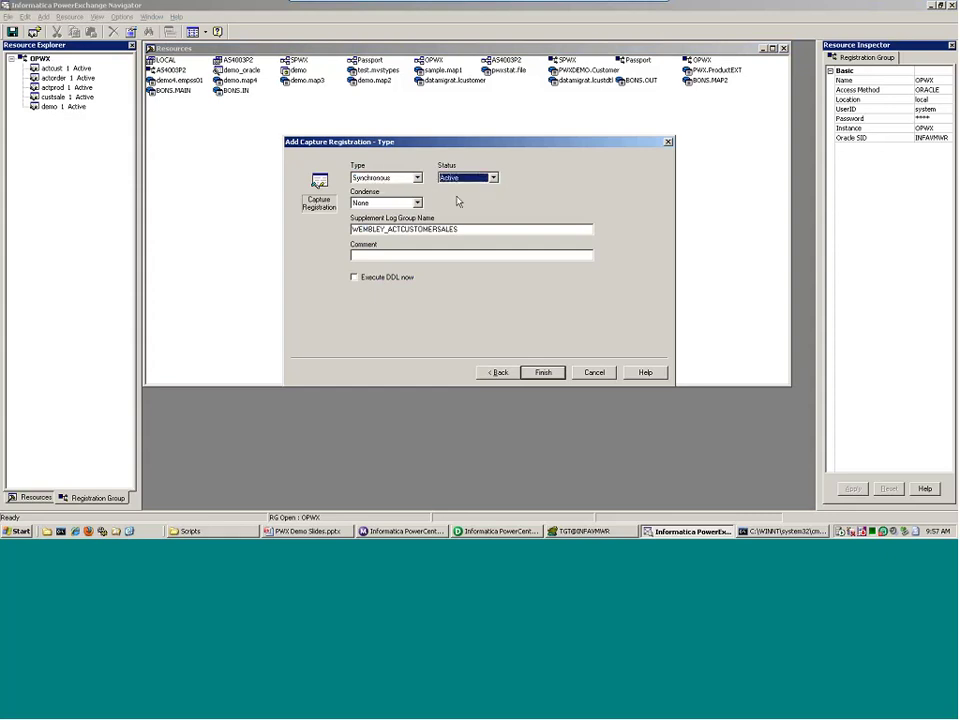
pyautogui.click(373, 204)
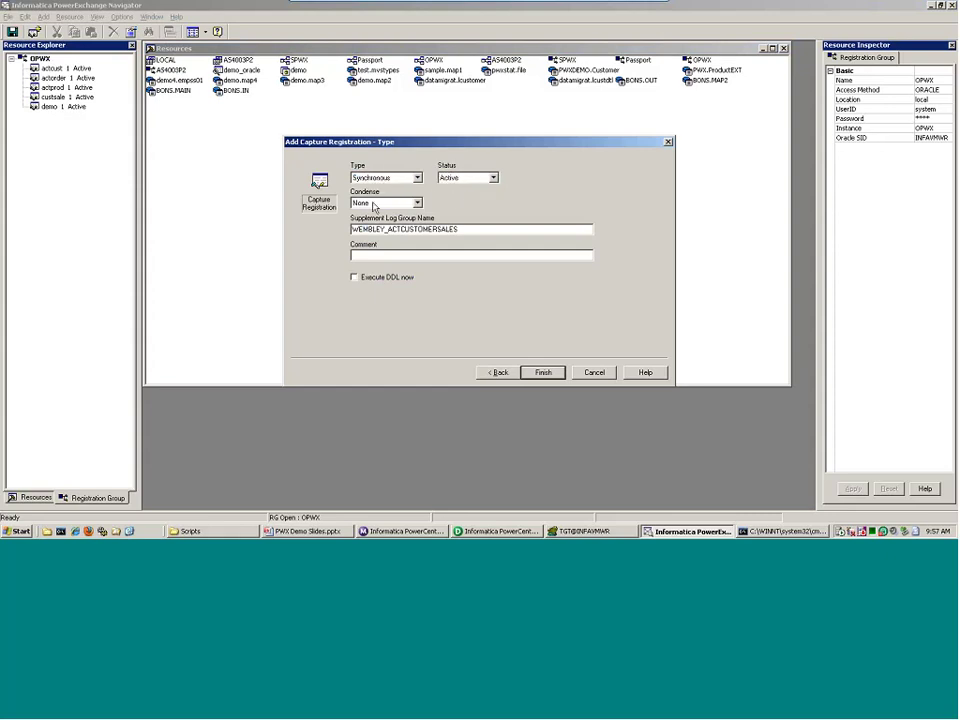
pyautogui.click(374, 204)
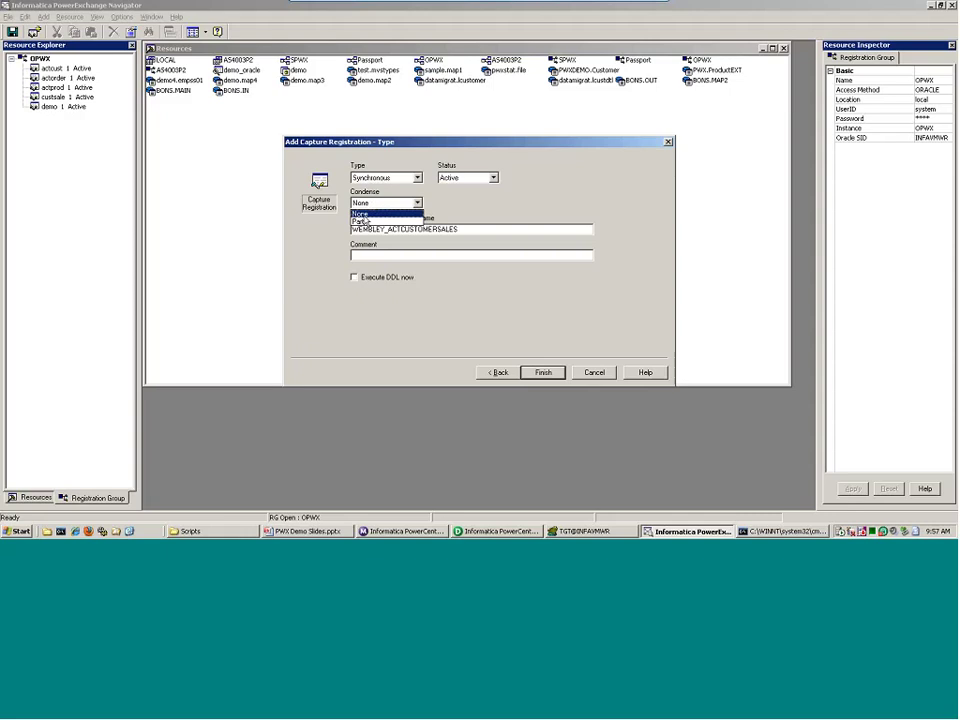
pyautogui.click(366, 221)
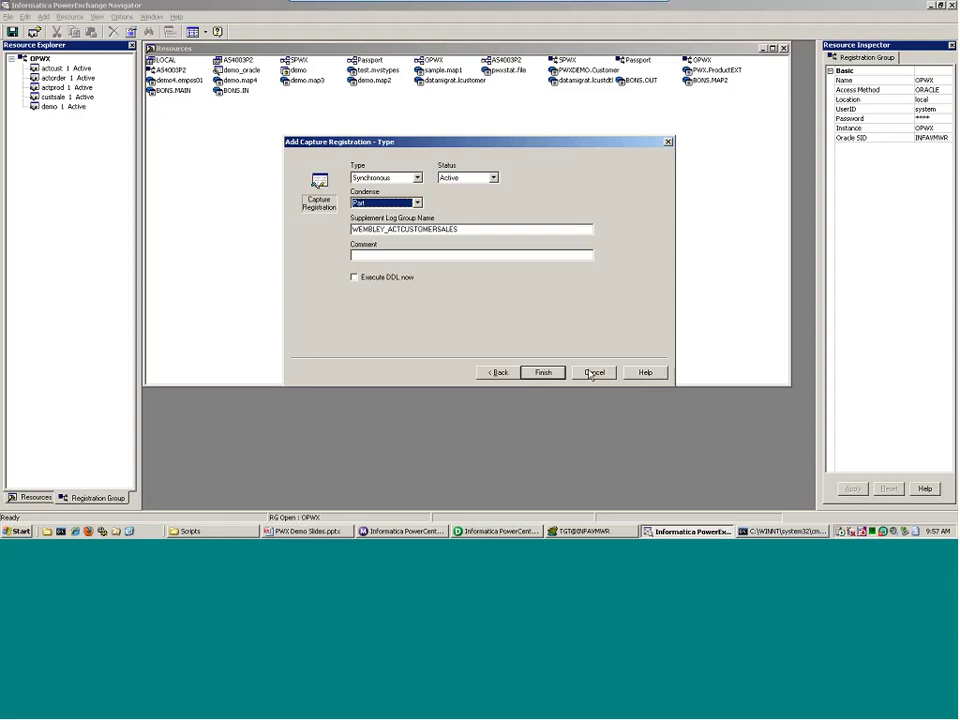
pyautogui.click(594, 375)
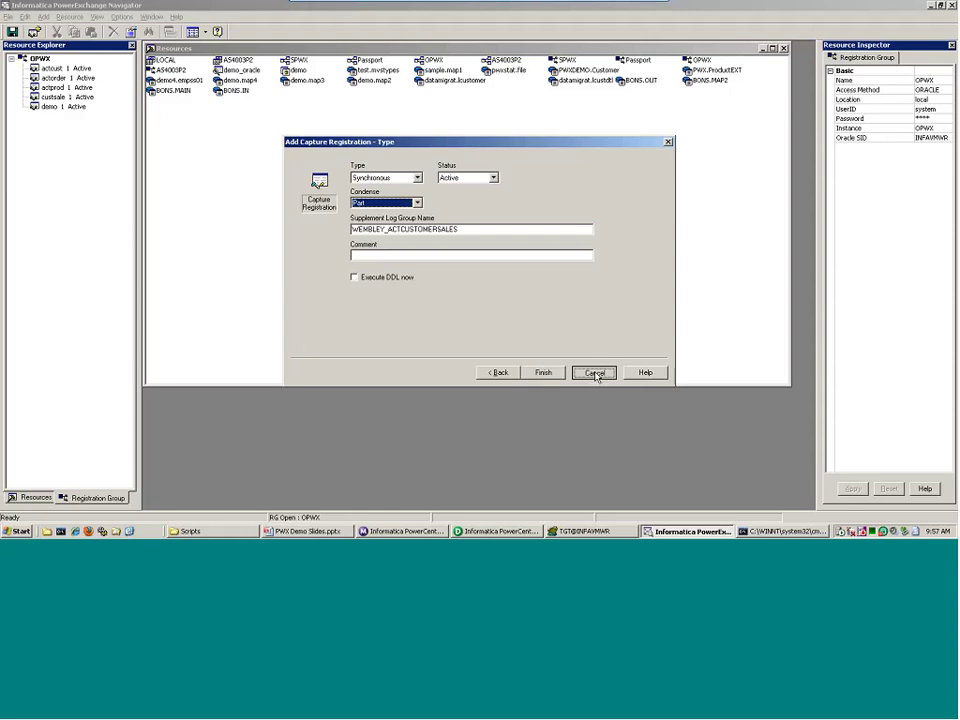
# - Open custsale to view its CUSTOMER_ID, STATUS and TOTAL_SALES columns, then show the Resources tree
pyautogui.doubleClick(56, 98)
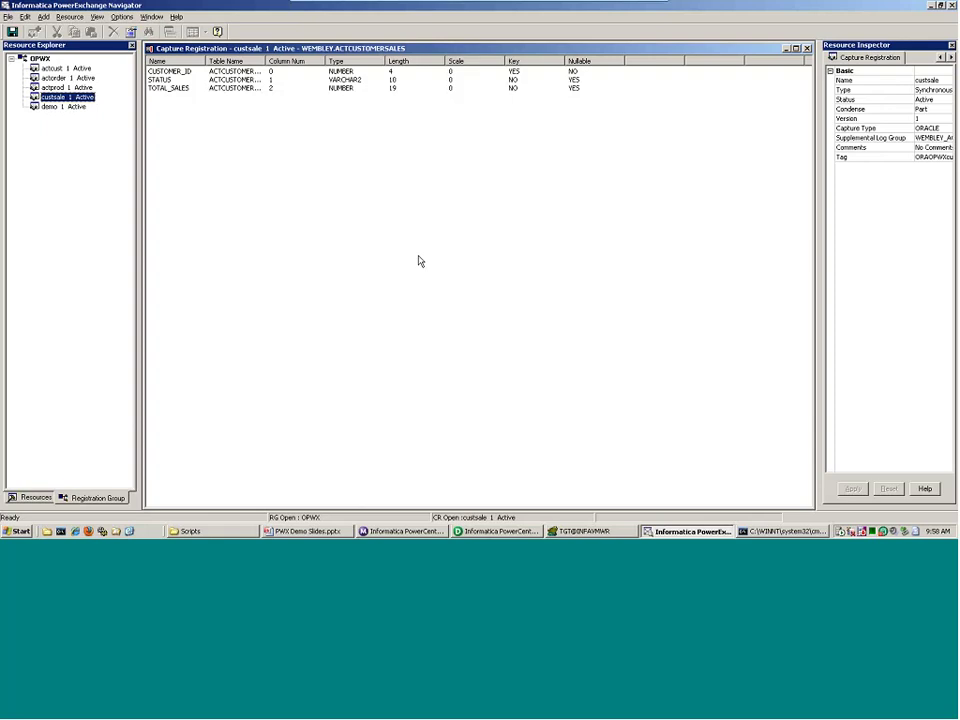
pyautogui.click(35, 497)
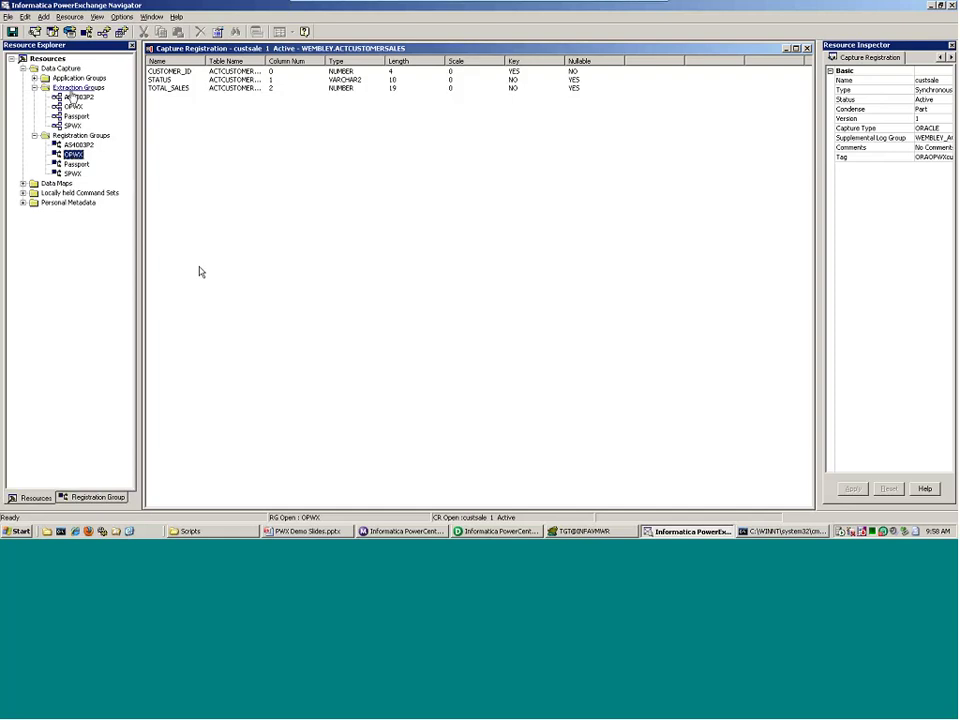
# - Open the OPWX extraction group and its d8opwx.custsale extract definition
pyautogui.doubleClick(73, 106)
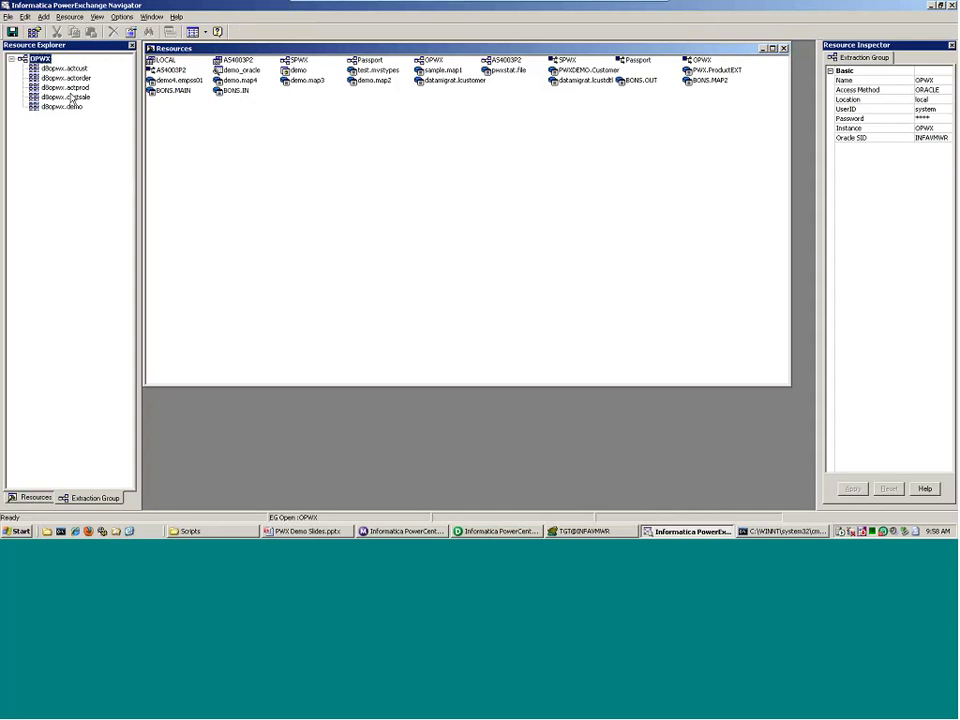
pyautogui.doubleClick(70, 97)
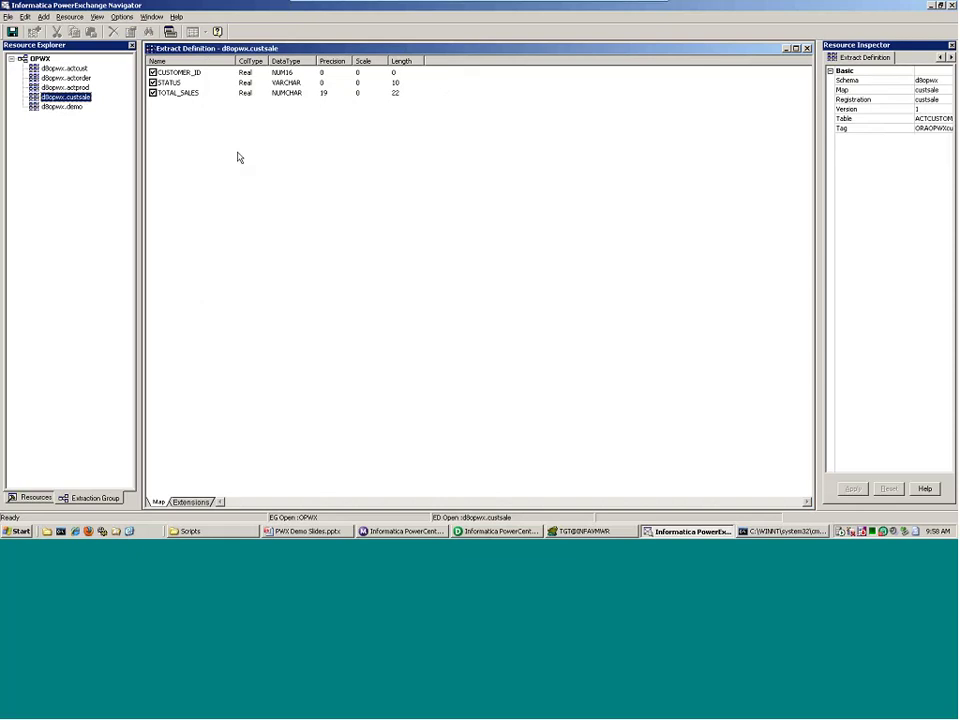
# - Add CI and BI columns for CUSTOMER_ID, STATUS and TOTAL_SALES, giving nine map columns
pyautogui.rightClick(272, 142)
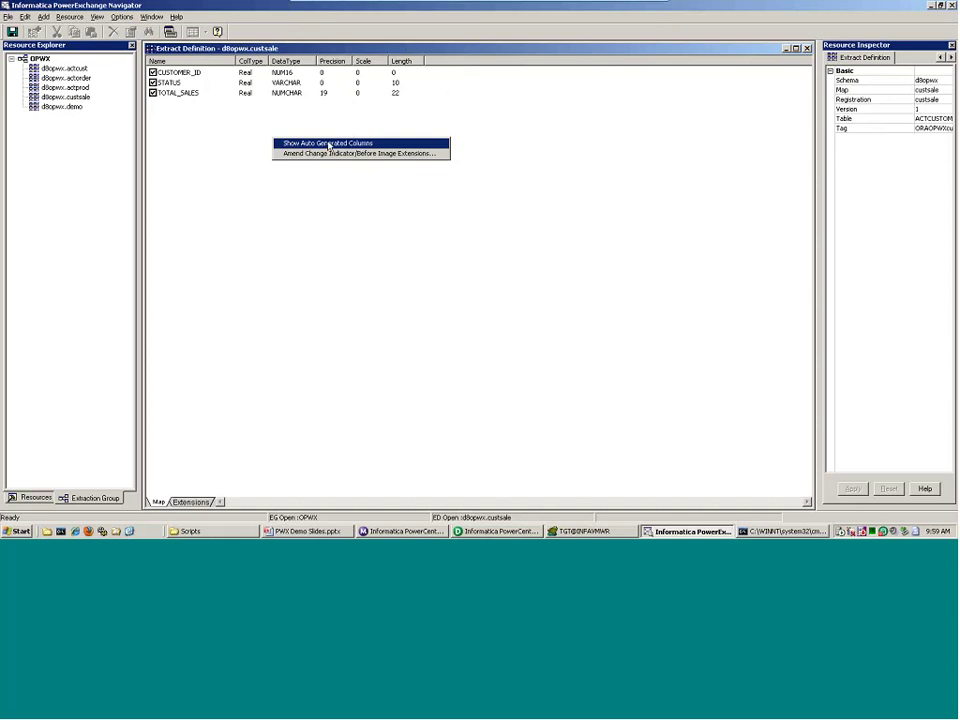
pyautogui.click(331, 153)
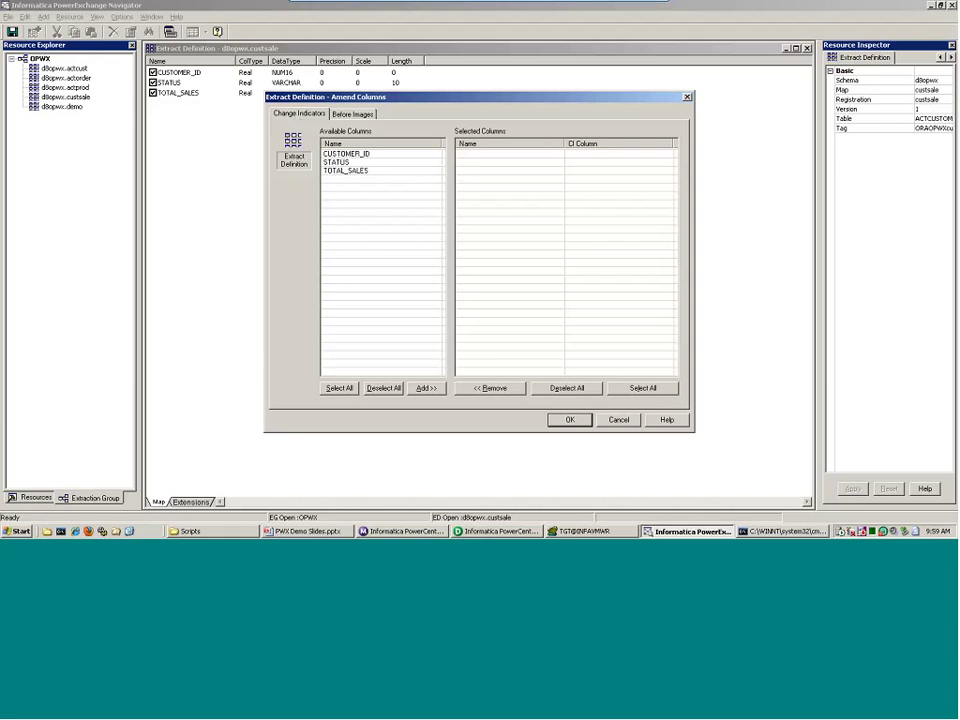
pyautogui.click(433, 391)
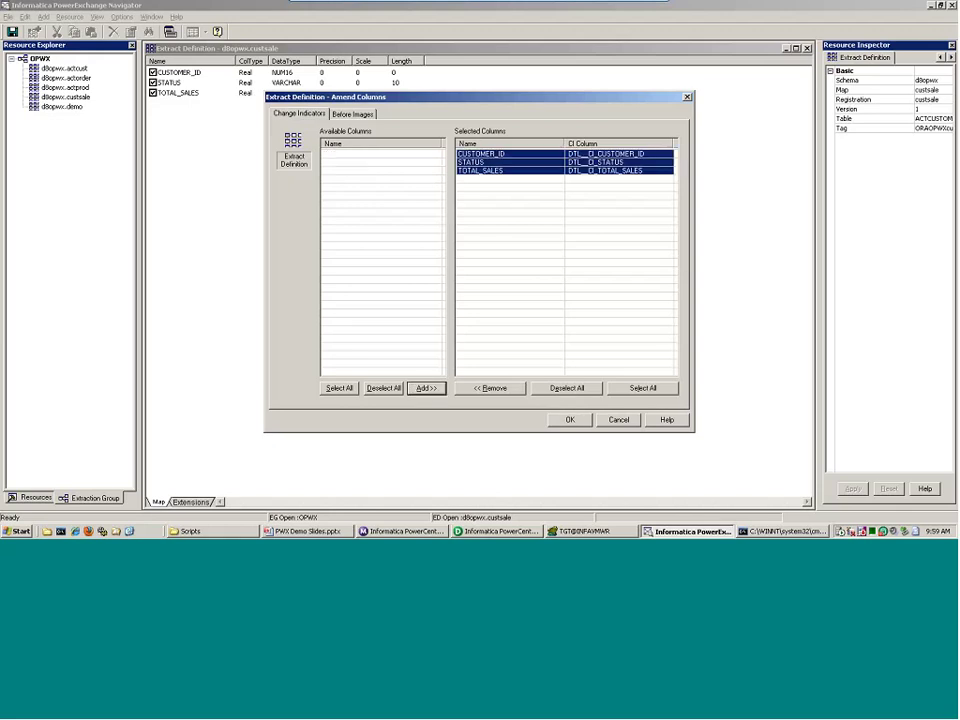
pyautogui.click(352, 113)
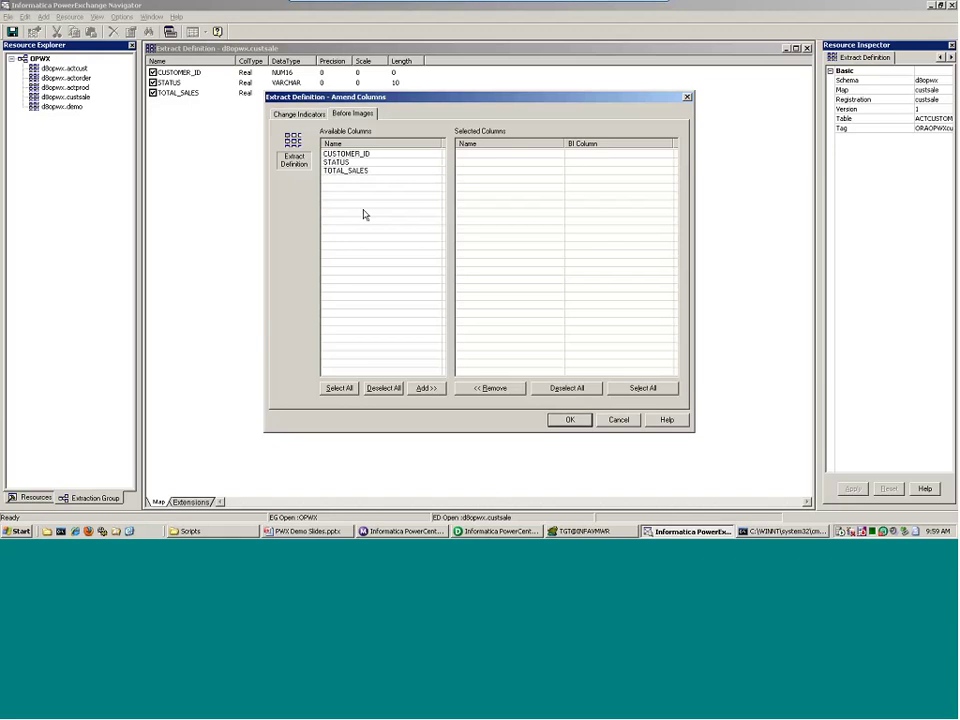
pyautogui.click(340, 389)
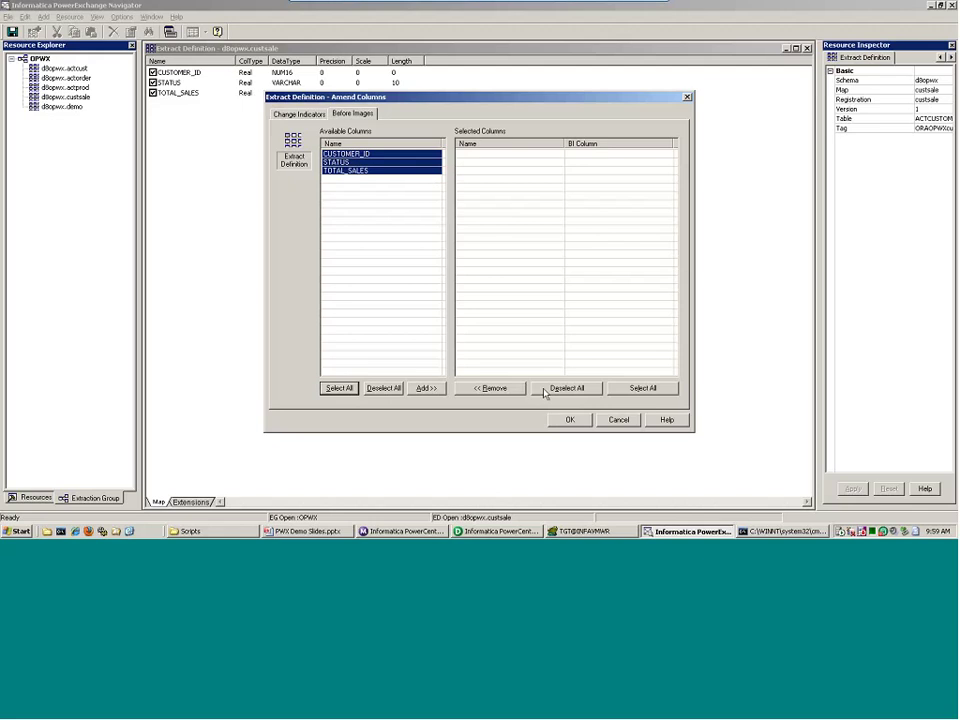
pyautogui.hotkey('alt', 'a')
pyautogui.click(563, 419)
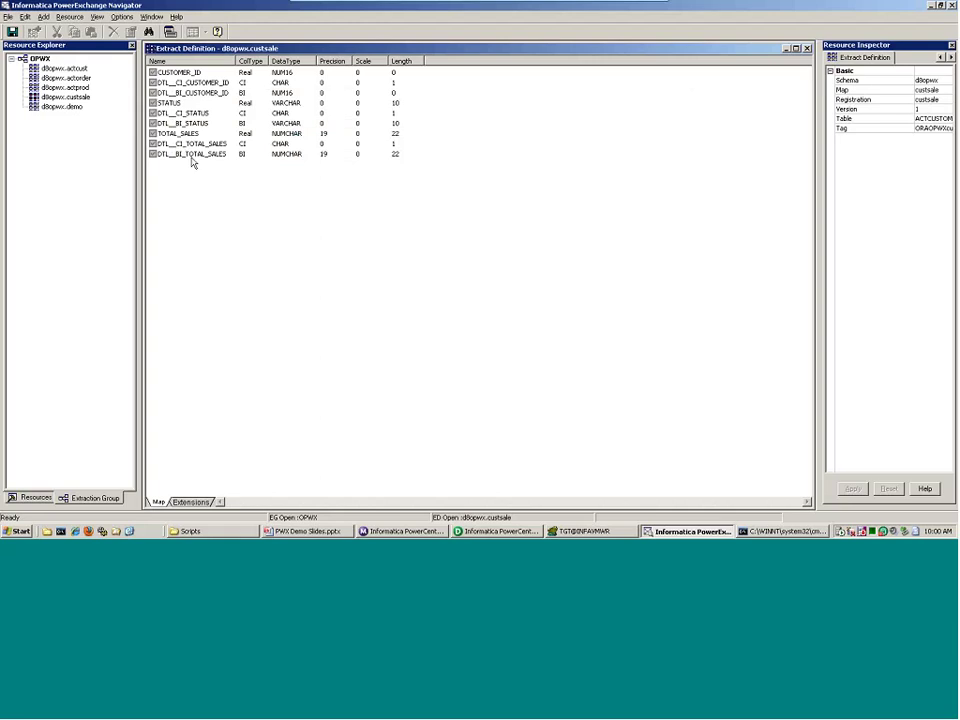
# - Save d8opwx.custsale and start a Database Row Test prefilled with CAPXRT
pyautogui.click(11, 37)
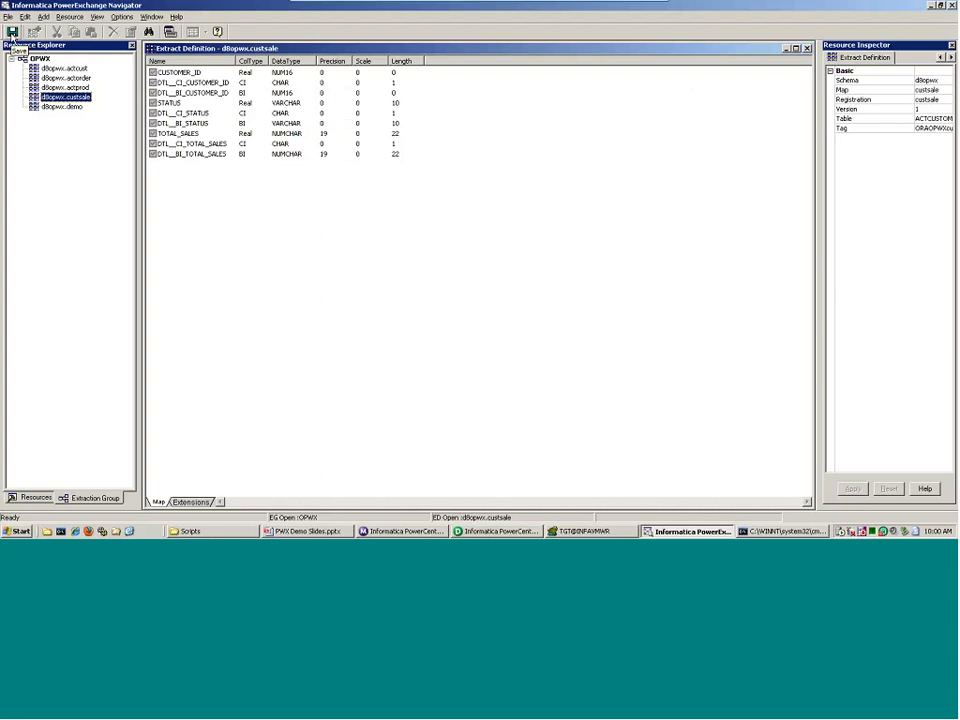
pyautogui.click(11, 37)
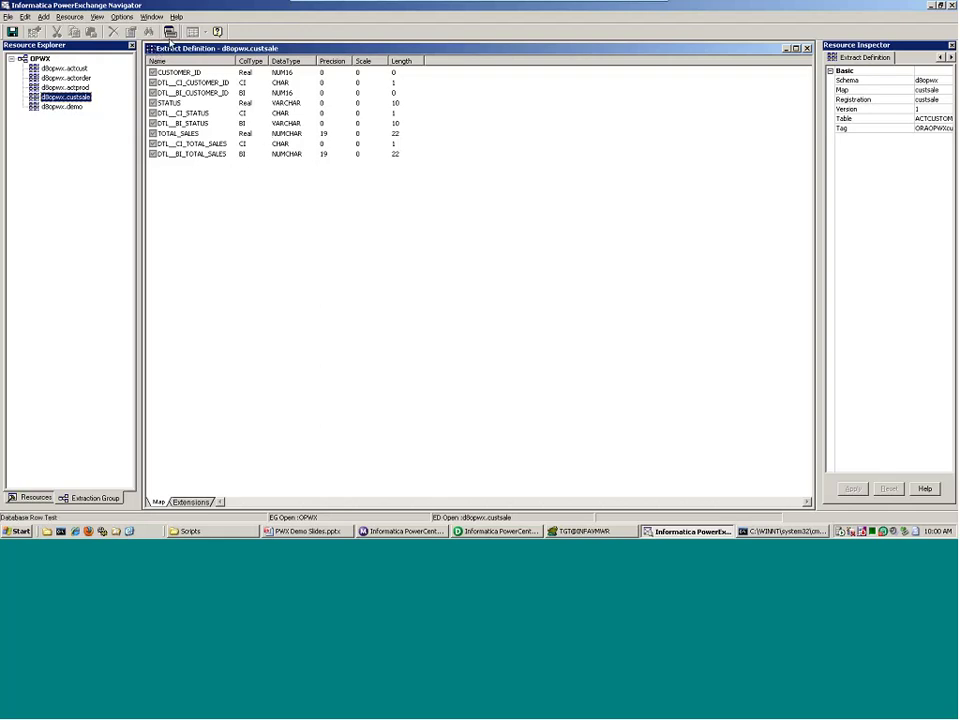
pyautogui.click(170, 32)
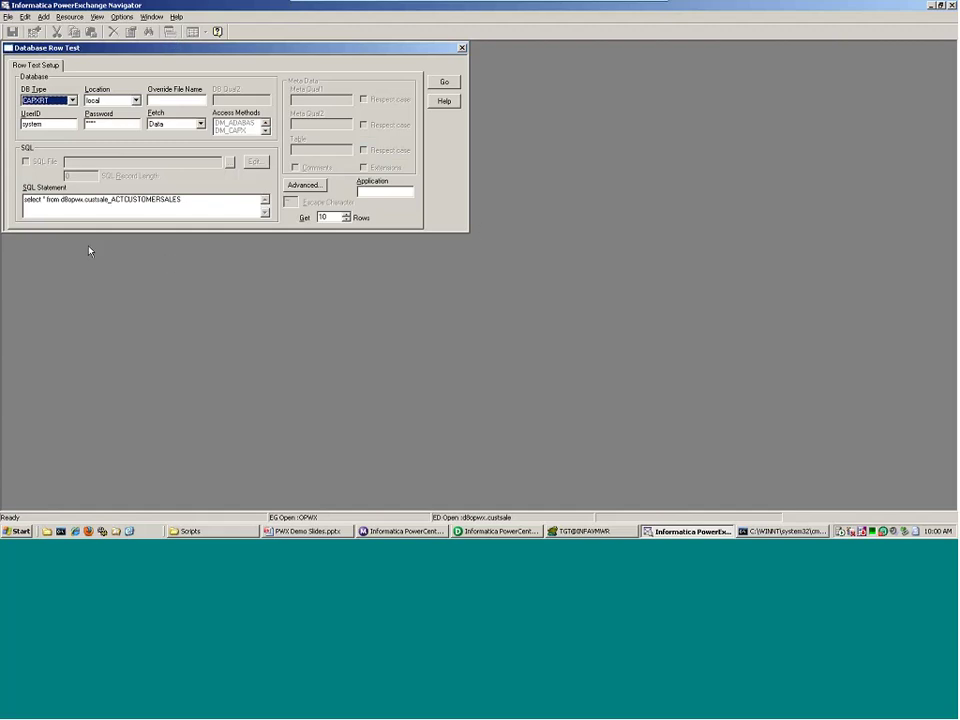
# - Review the CAPXRT SQL statement and enter test123 as the row test application name
pyautogui.click(385, 192)
pyautogui.moveTo(184, 200); pyautogui.dragTo(24, 198)
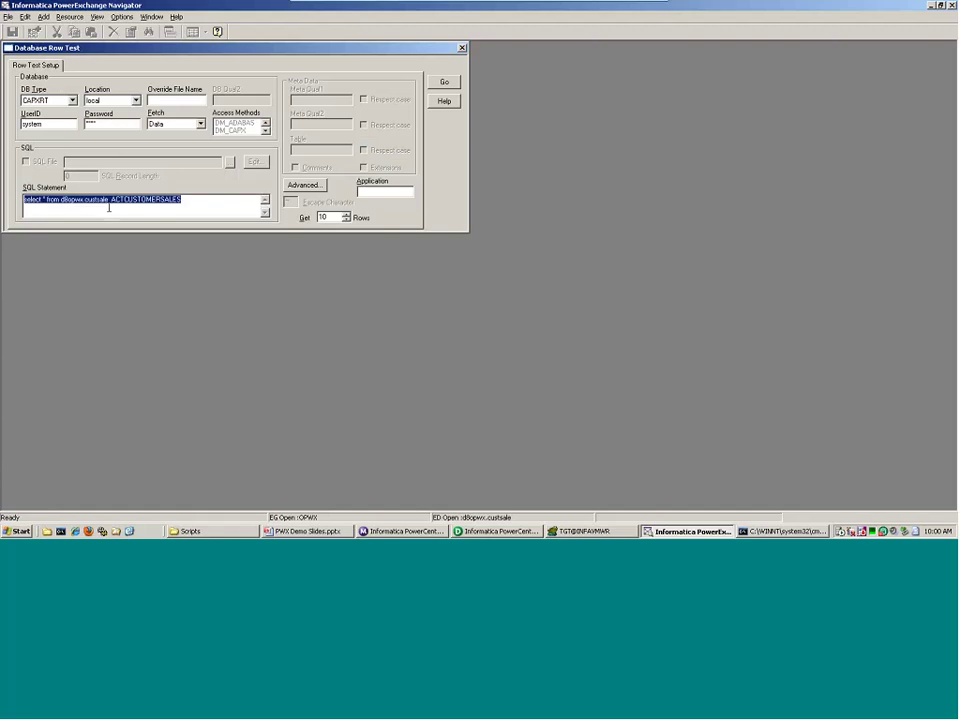
pyautogui.click(42, 102)
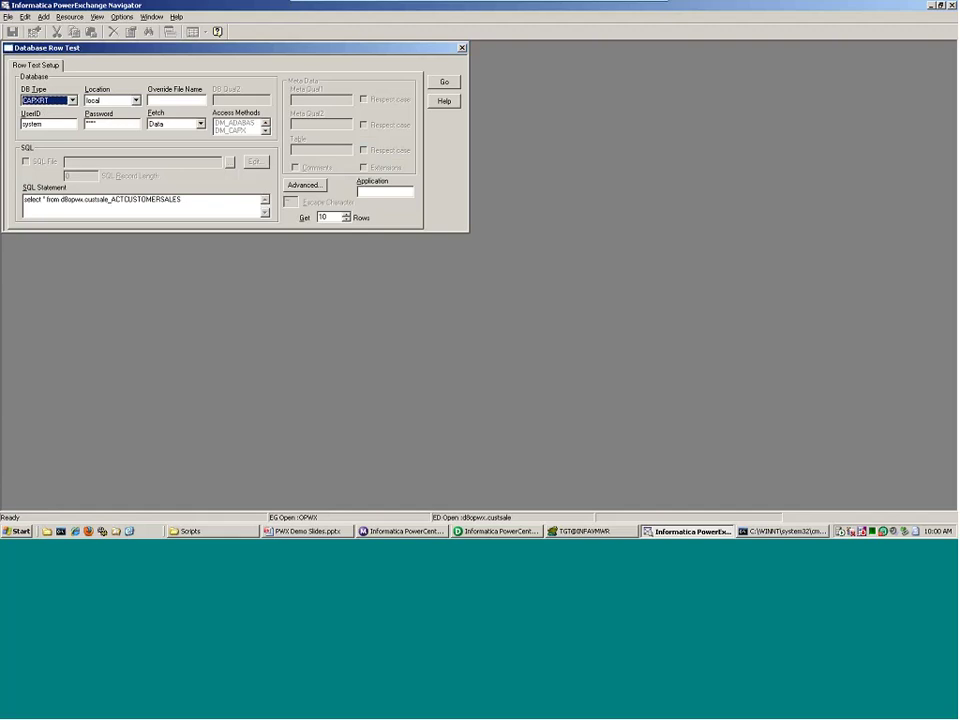
pyautogui.click(376, 191)
pyautogui.write('test123')
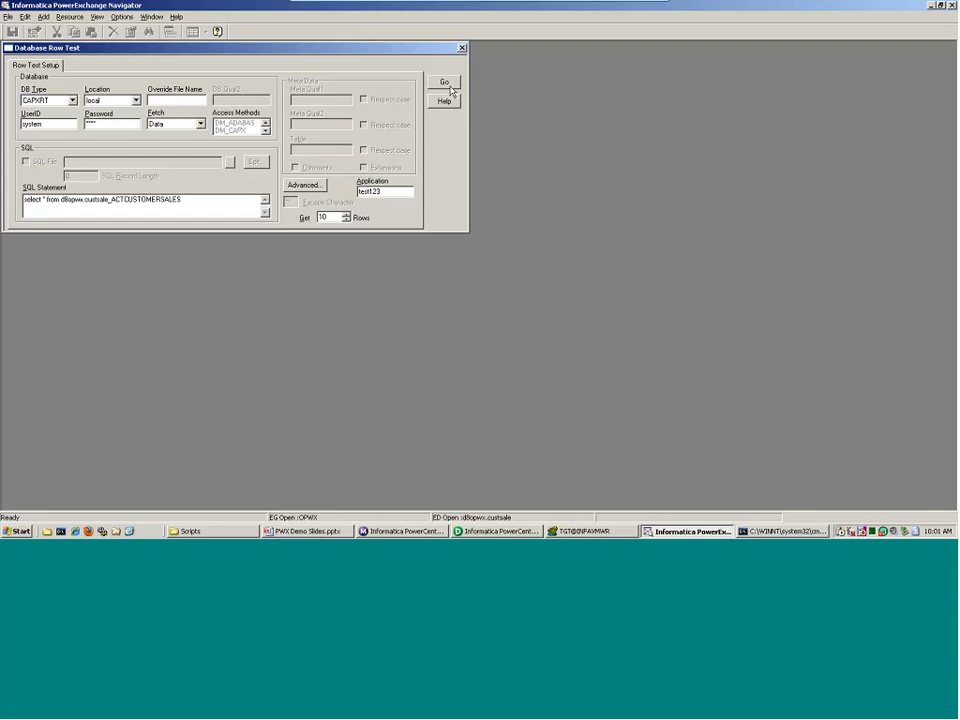
# - Run 42_DML_Updates.bat (1 insert, 26 updates, 1 delete), then rerun the row test
pyautogui.click(190, 531)
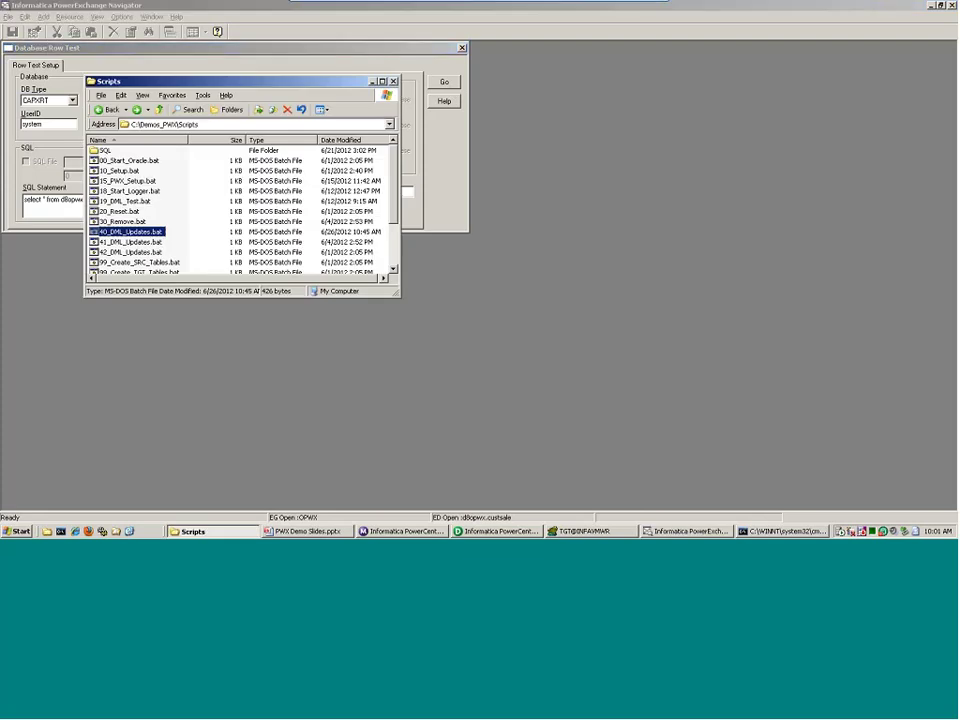
pyautogui.doubleClick(117, 253)
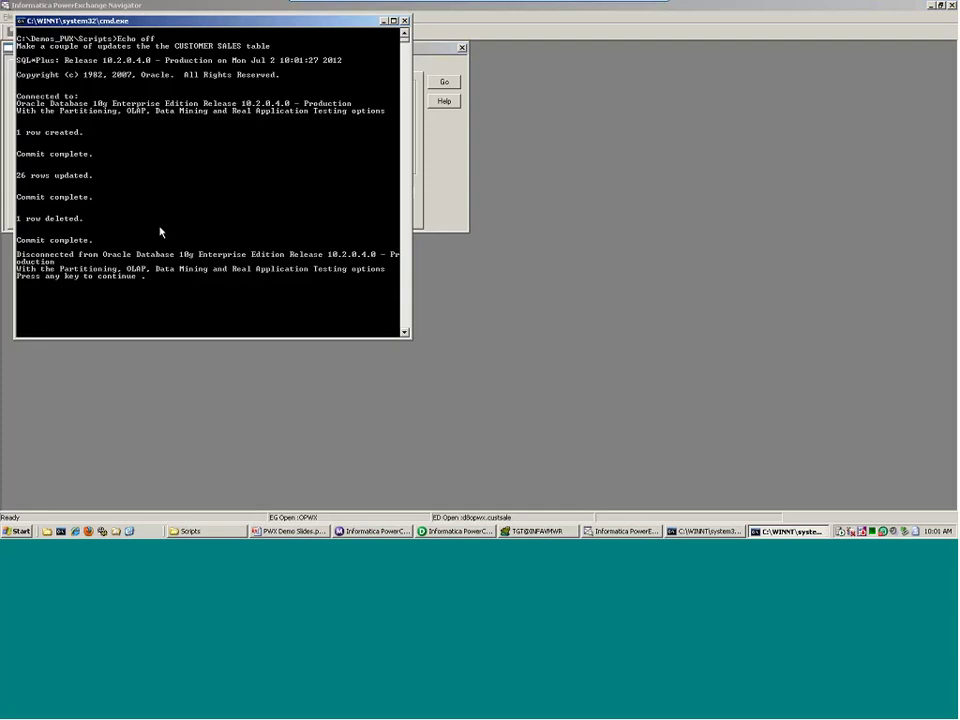
pyautogui.press('Return')
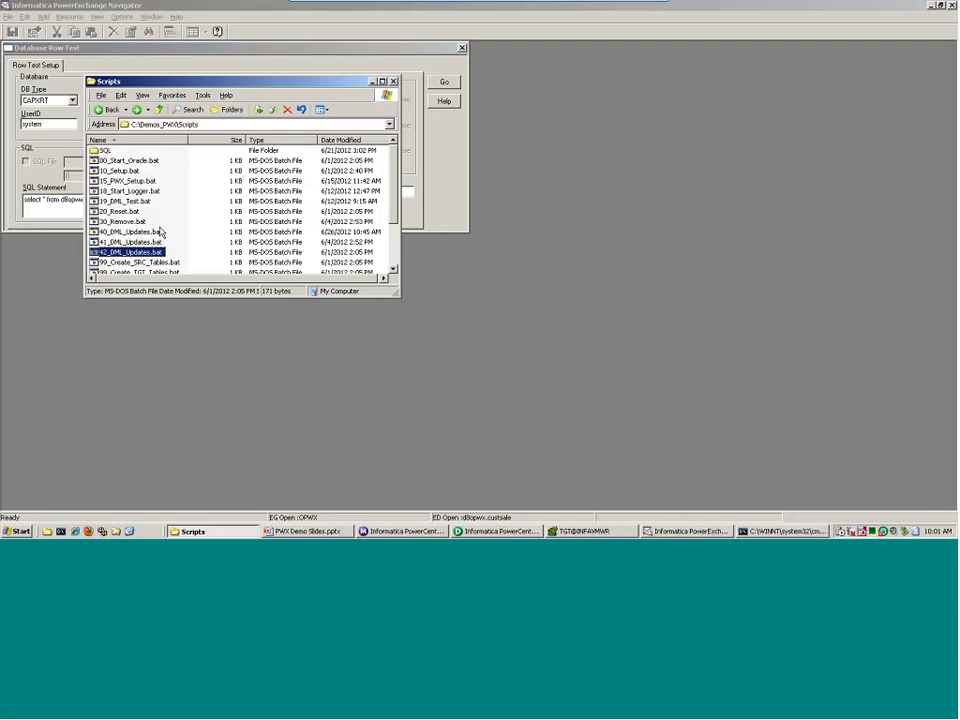
pyautogui.click(372, 82)
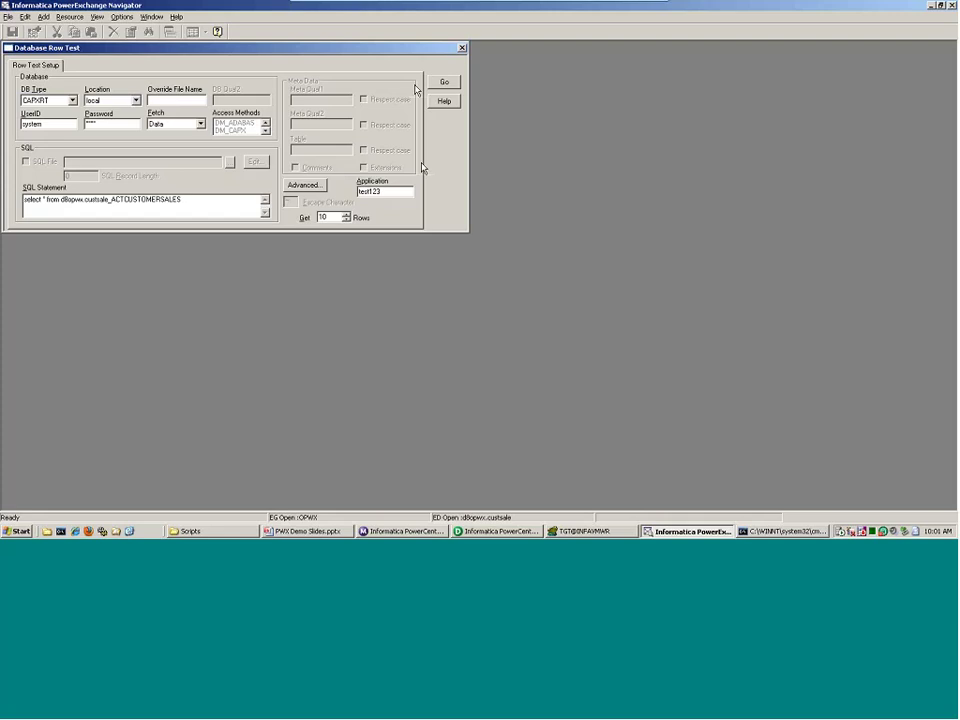
pyautogui.click(444, 82)
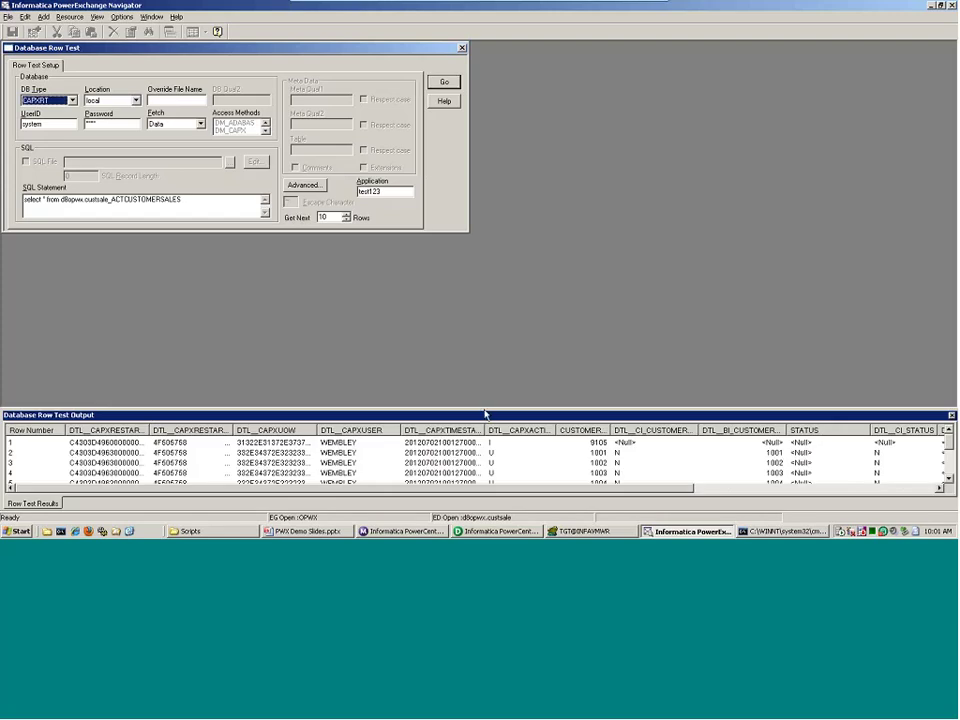
# - Enlarge the output panel to show all ten change rows and widen DTL__CAPXTIMESTAMP
pyautogui.moveTo(487, 411); pyautogui.dragTo(473, 285)
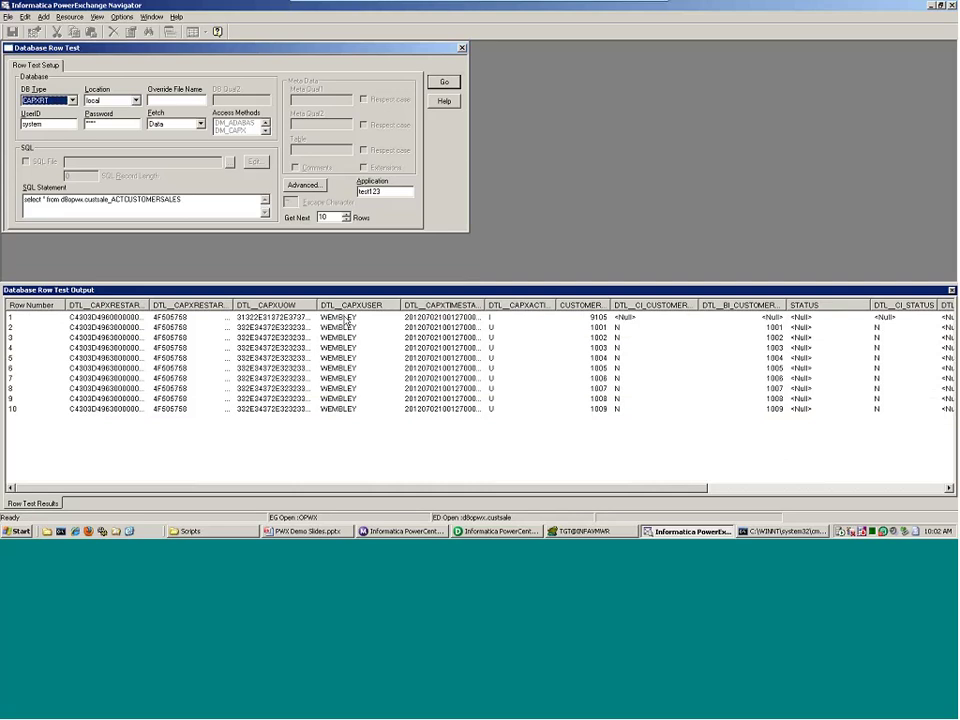
pyautogui.click(341, 342)
pyautogui.moveTo(486, 305); pyautogui.dragTo(500, 305)
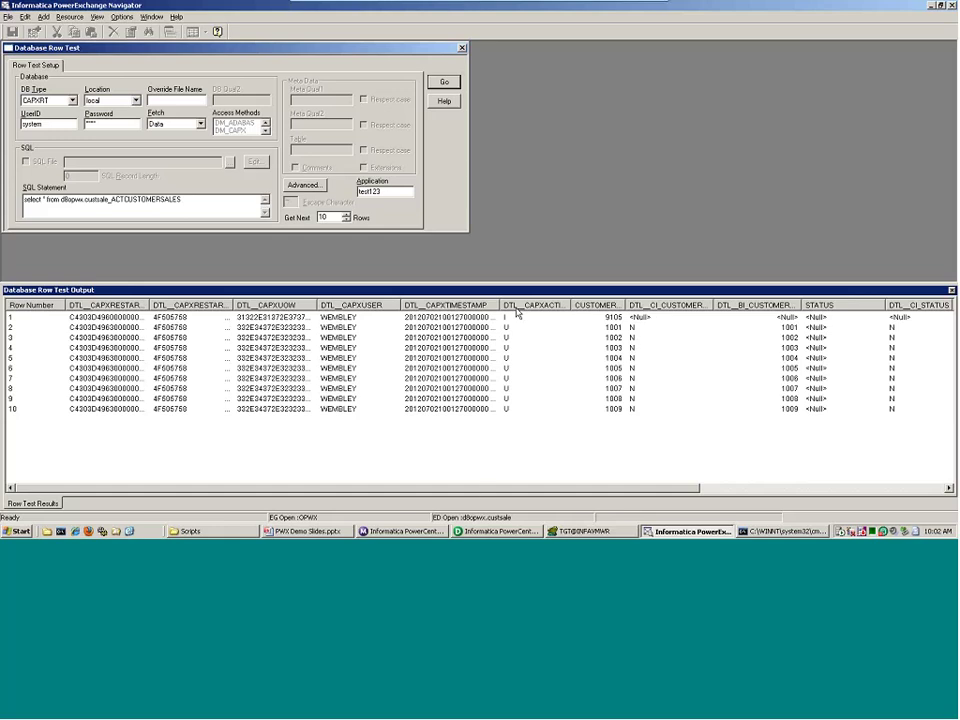
pyautogui.moveTo(485, 488); pyautogui.dragTo(626, 488)
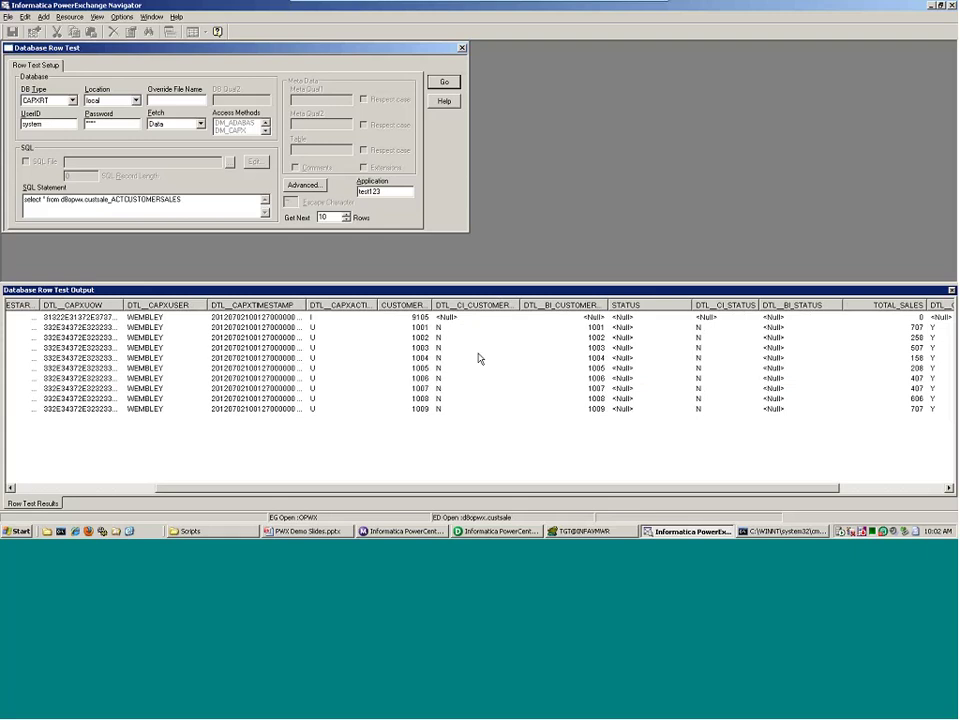
# - Select customer 1003's row and show TOTAL_SALES 507 beside its before-image value 498
pyautogui.click(297, 349)
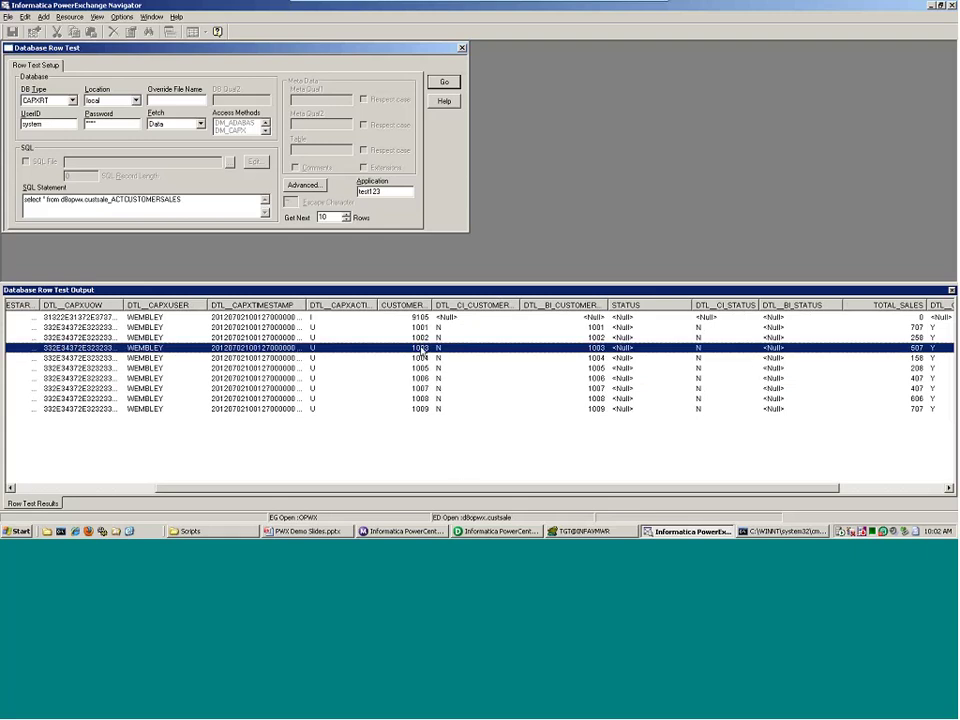
pyautogui.hscroll(3, 460, 488)
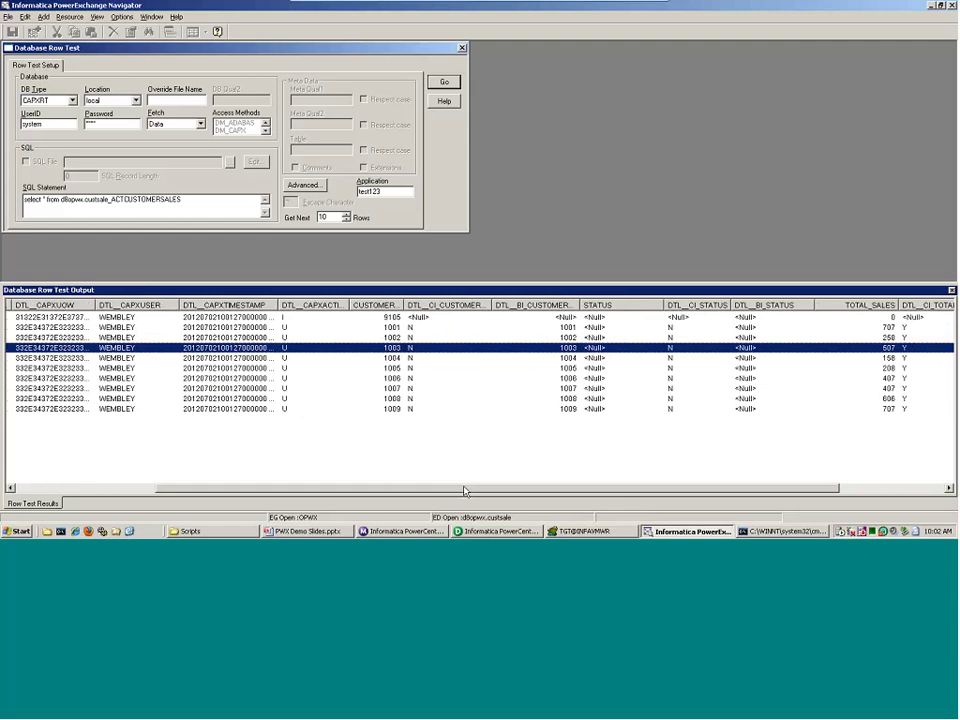
pyautogui.moveTo(464, 490); pyautogui.dragTo(646, 501)
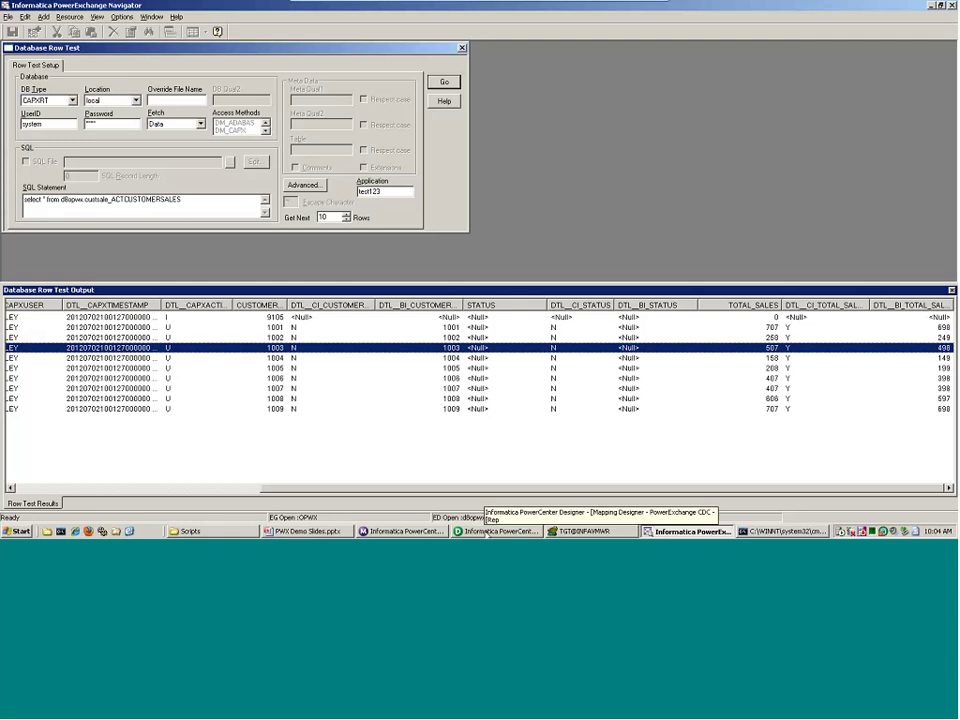
# - Switch to PowerCenter Designer's Source Analyzer and open the Sources menu
pyautogui.click(487, 530)
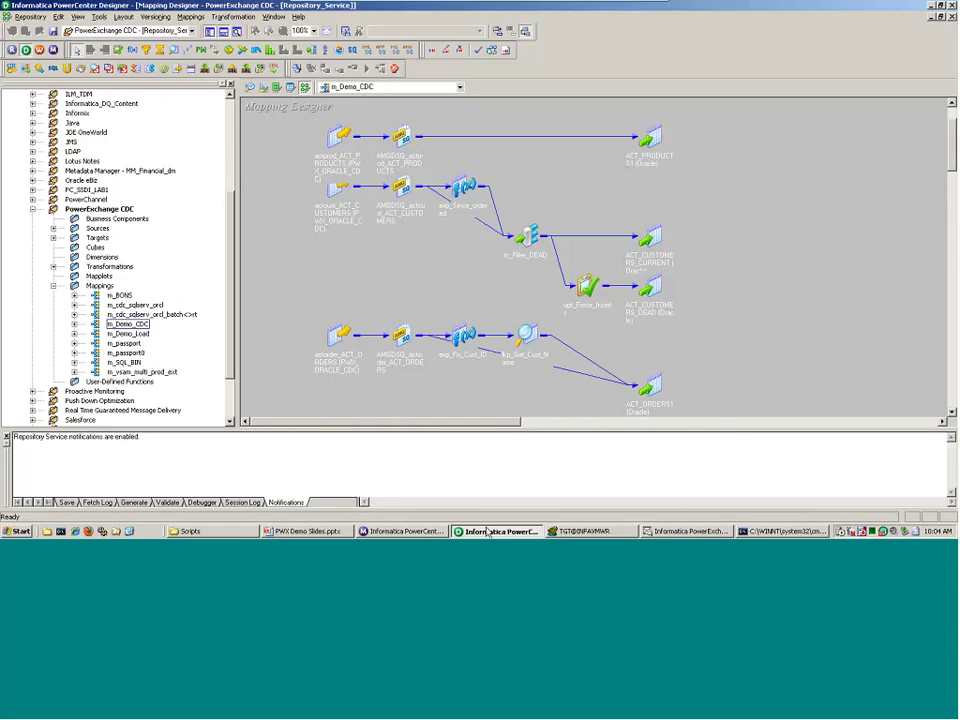
pyautogui.click(250, 88)
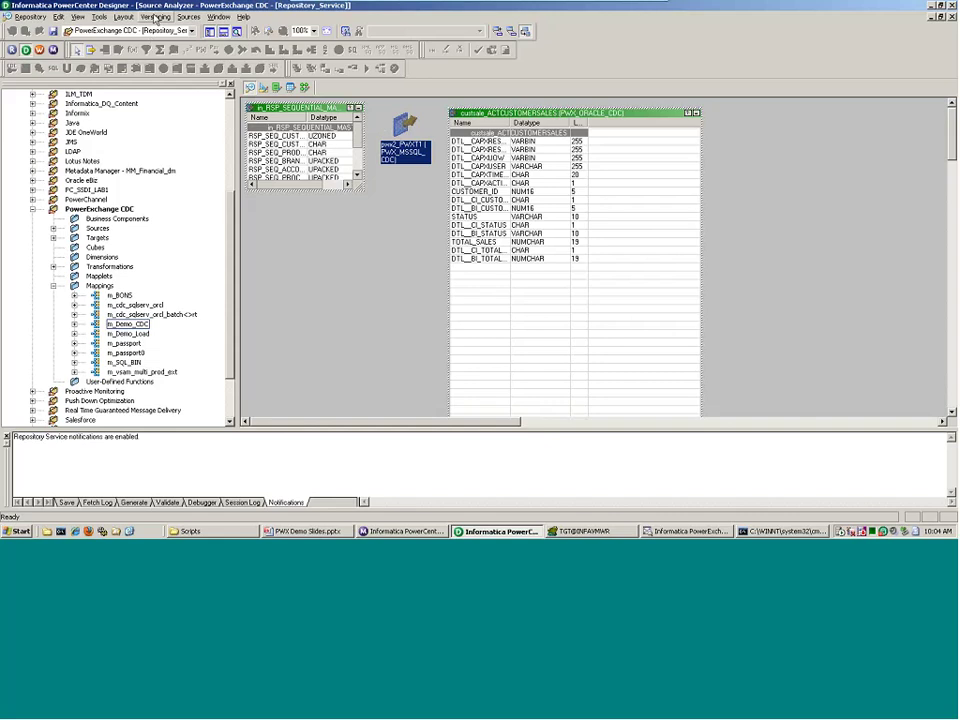
pyautogui.click(188, 18)
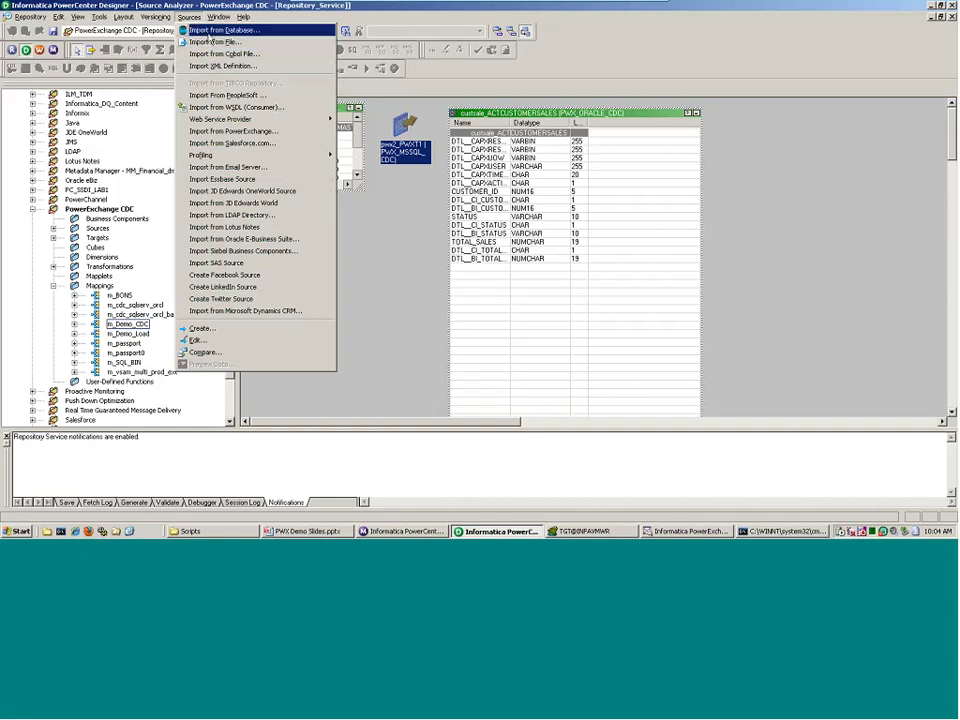
# - Start Import from PowerExchange, enter the account password and connect to list CDC datamaps
pyautogui.click(245, 131)
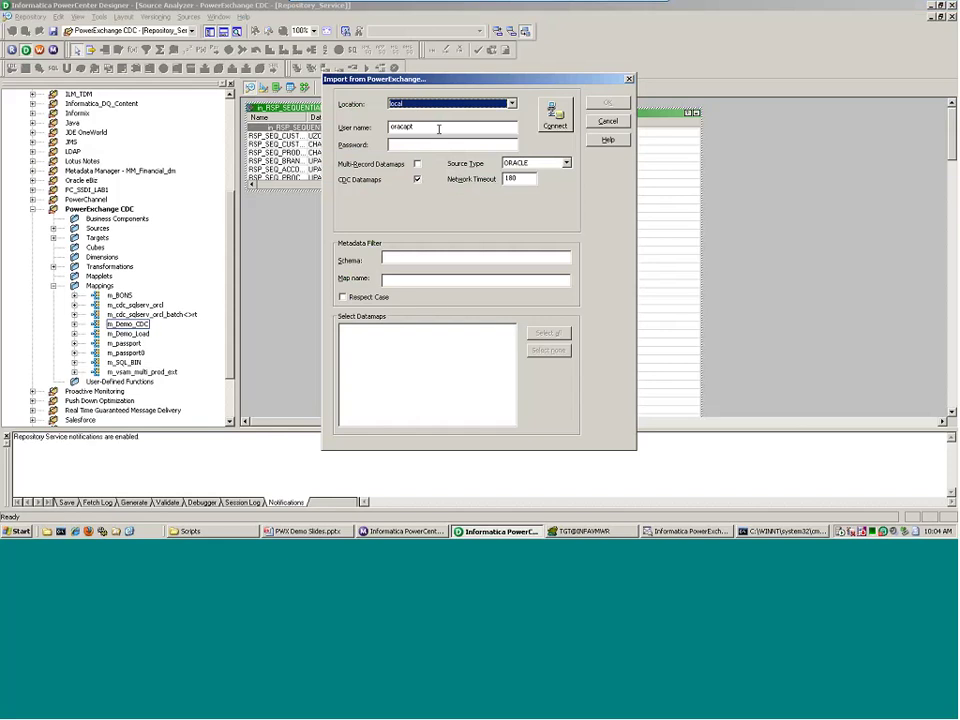
pyautogui.click(410, 145)
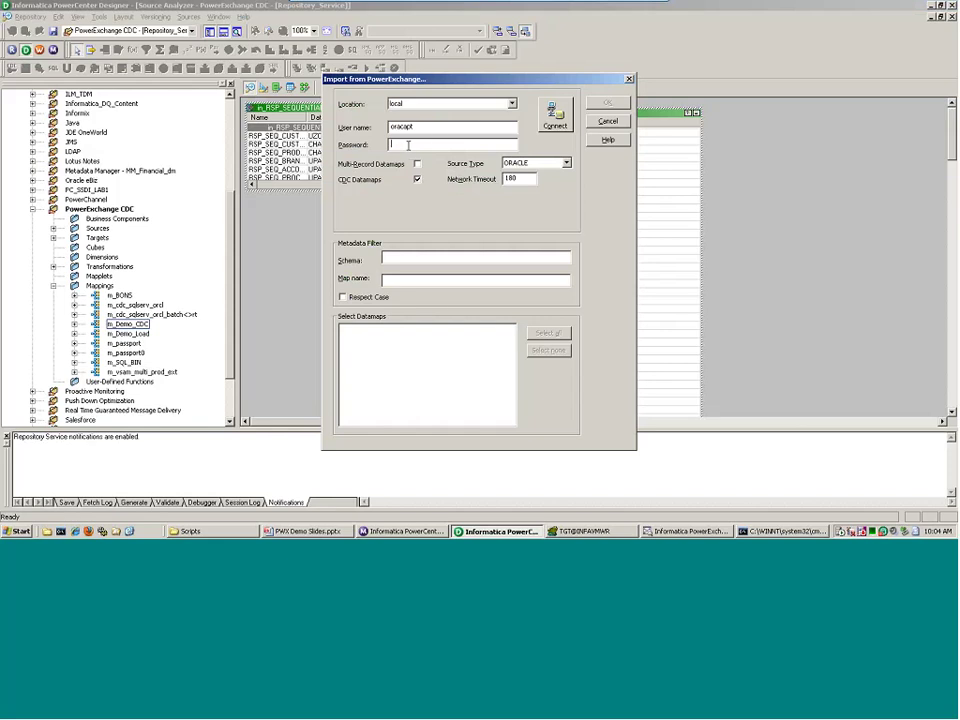
pyautogui.write('******')
pyautogui.click(416, 180)
pyautogui.click(555, 124)
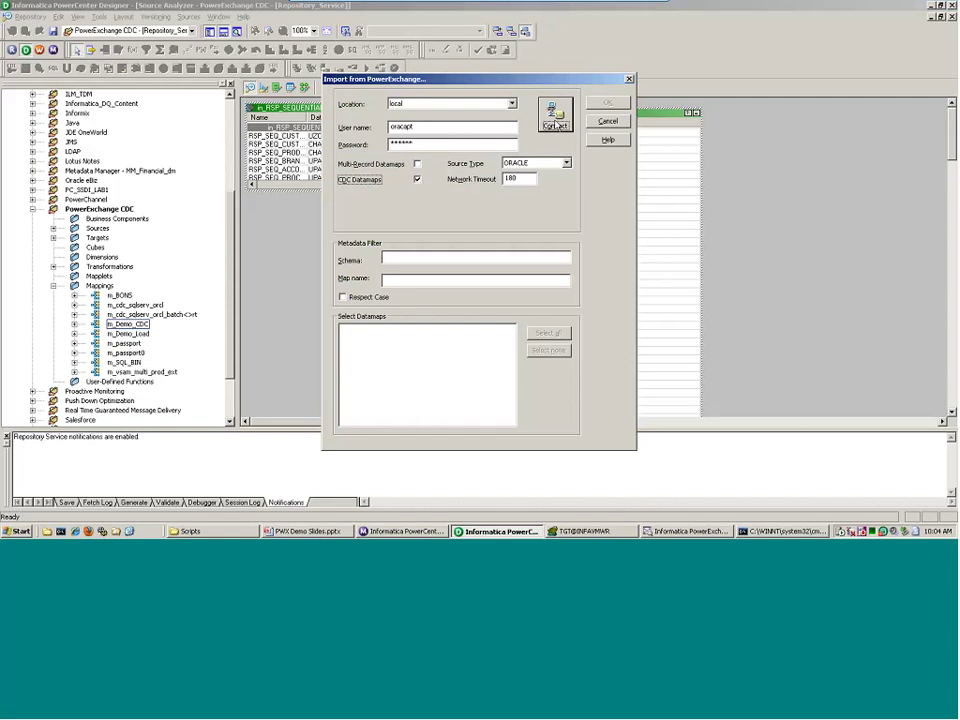
# - Import custsale_ACTCUSTOMERSALES from d8opwx, replacing the existing source definition
pyautogui.click(344, 329)
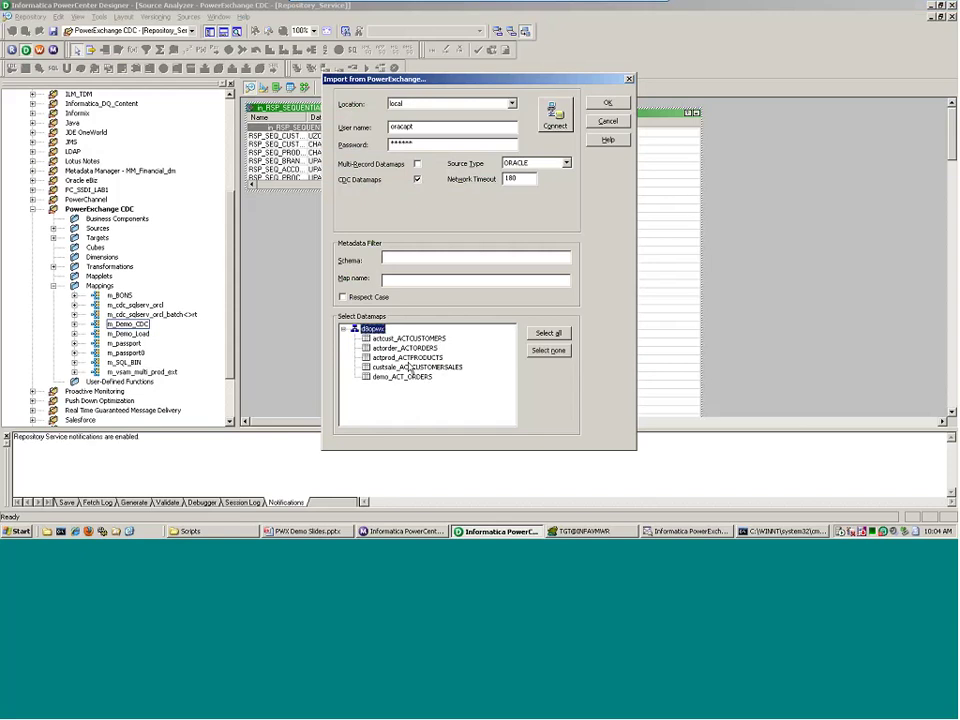
pyautogui.click(386, 368)
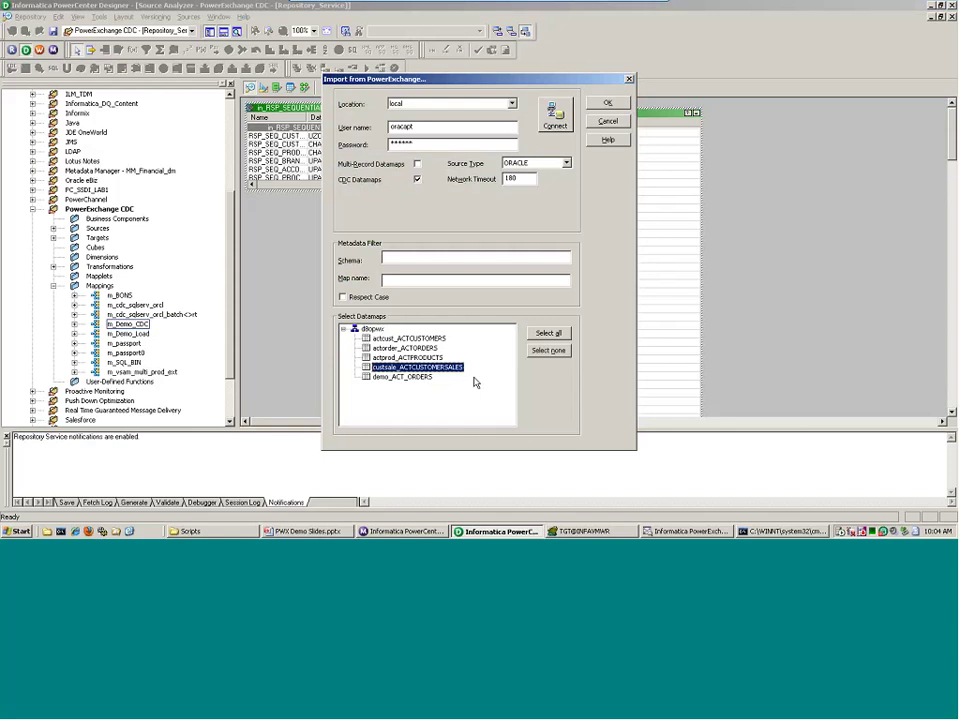
pyautogui.click(607, 102)
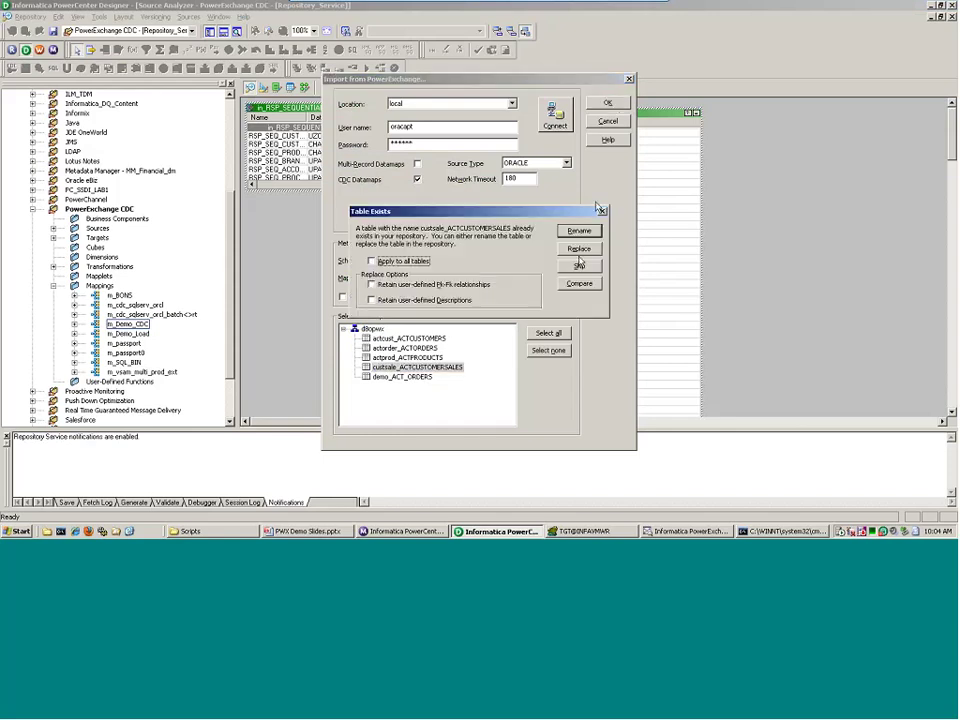
pyautogui.click(580, 249)
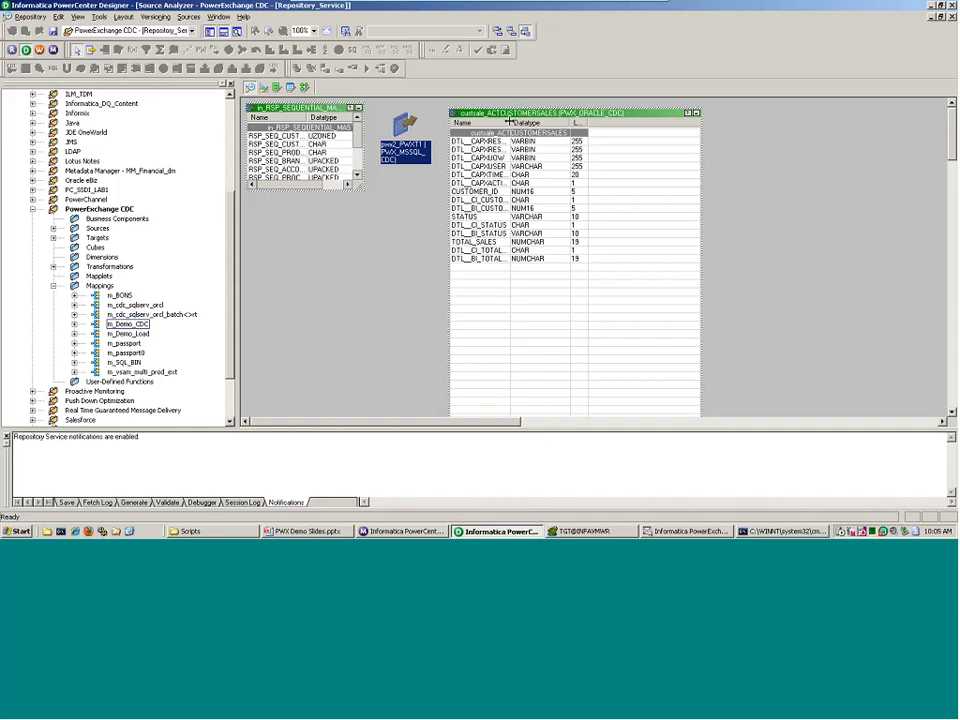
# - Save the custsale source, minimize all three Informatica windows, and present the In Summary slide
pyautogui.moveTo(509, 121); pyautogui.dragTo(628, 122)
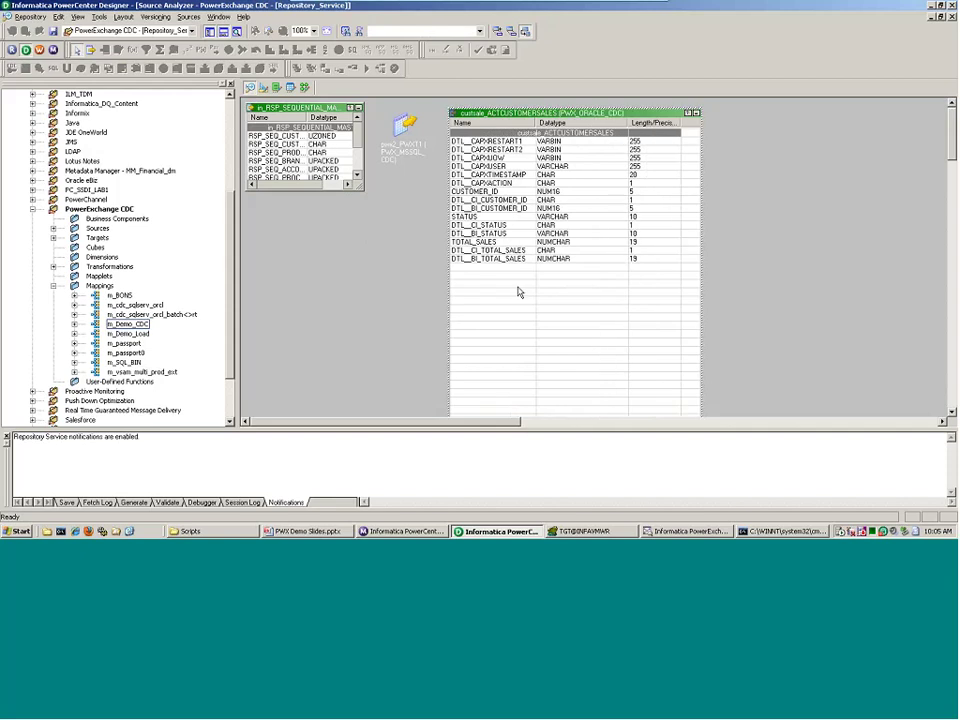
pyautogui.hotkey('ctrl', 's')
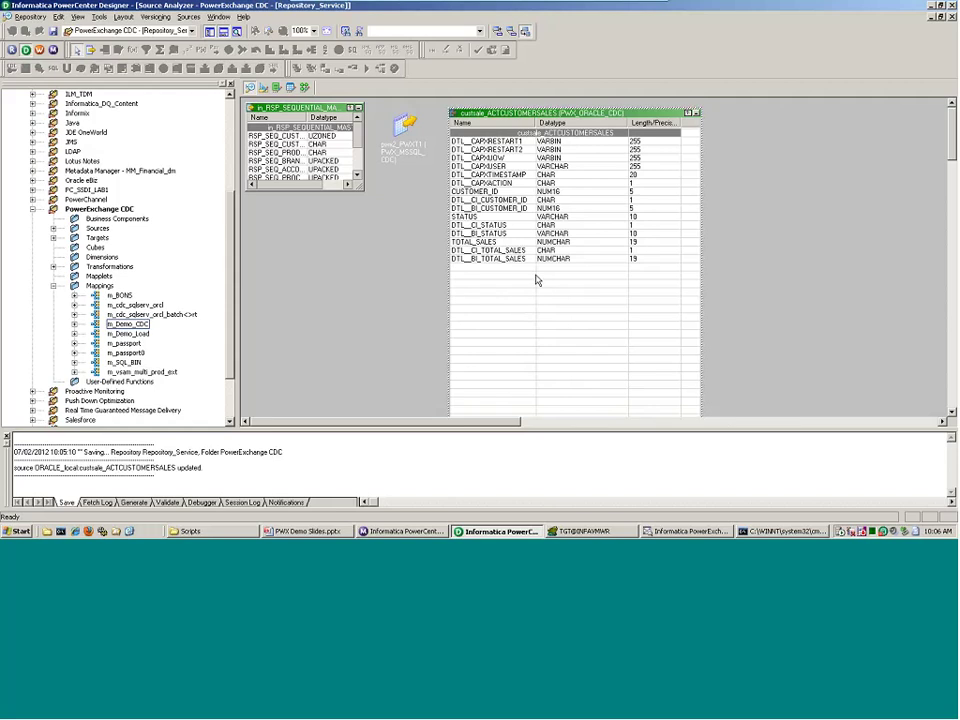
pyautogui.moveTo(839, 7)
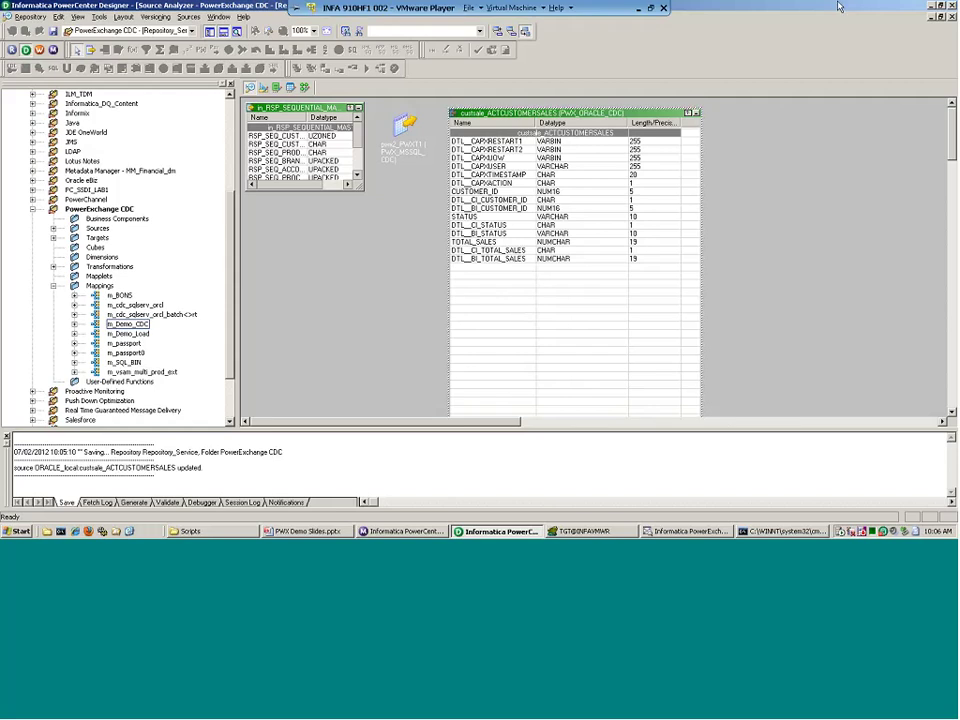
pyautogui.click(932, 6)
pyautogui.click(932, 6)
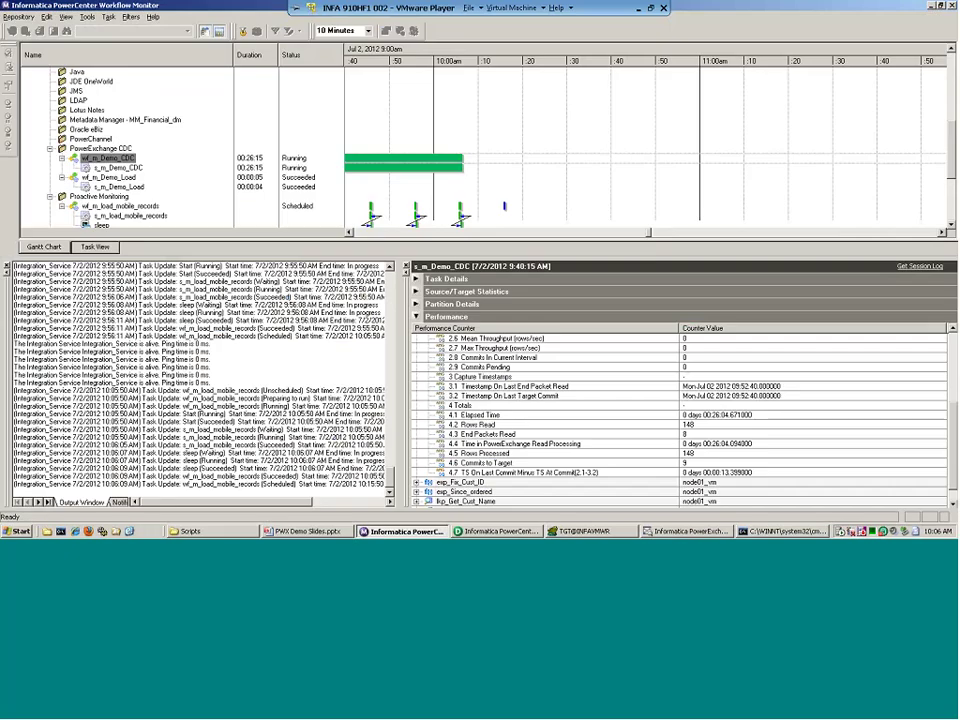
pyautogui.click(932, 6)
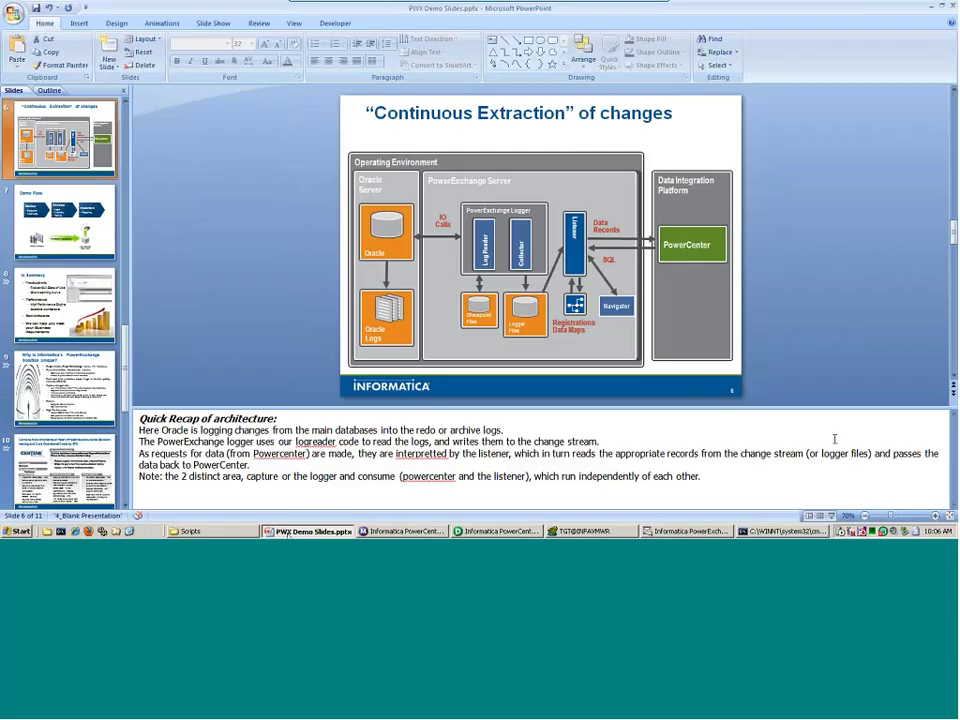
pyautogui.click(830, 516)
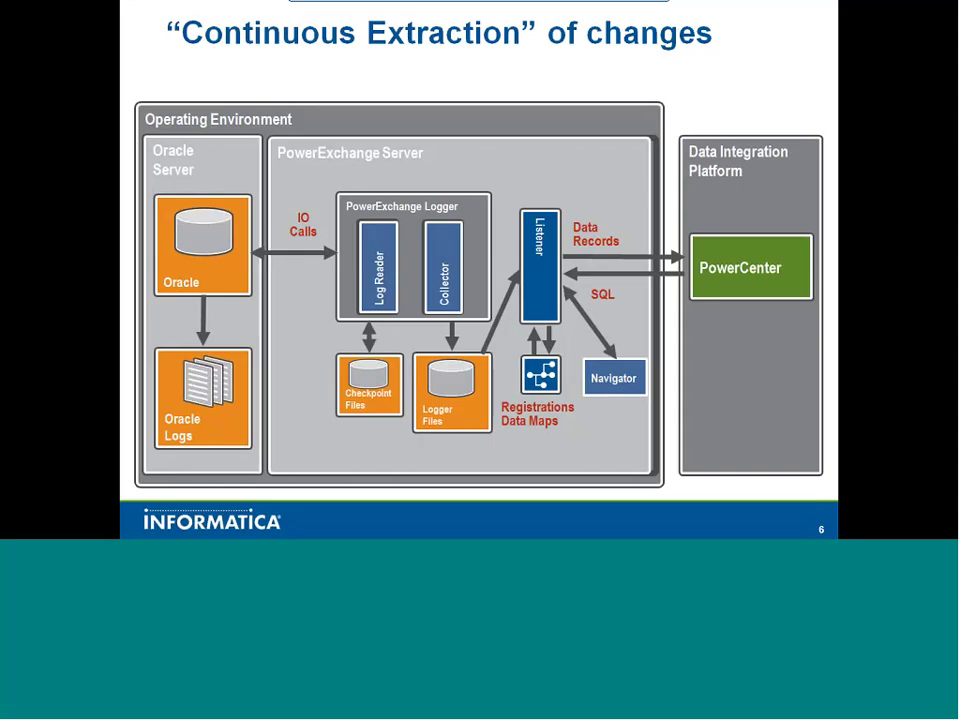
pyautogui.press('Right')
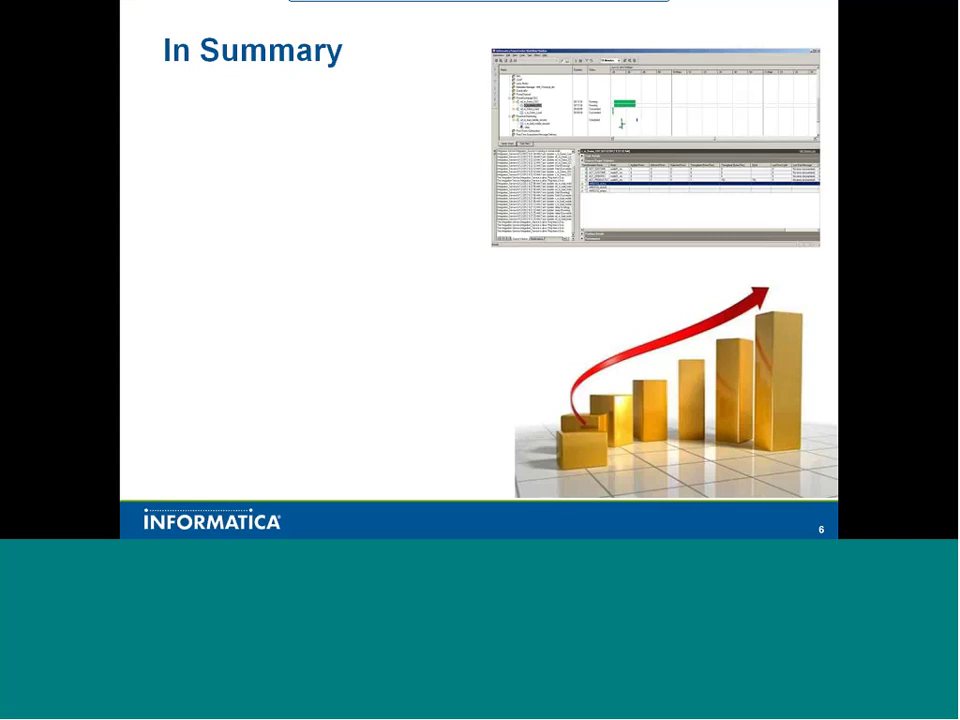